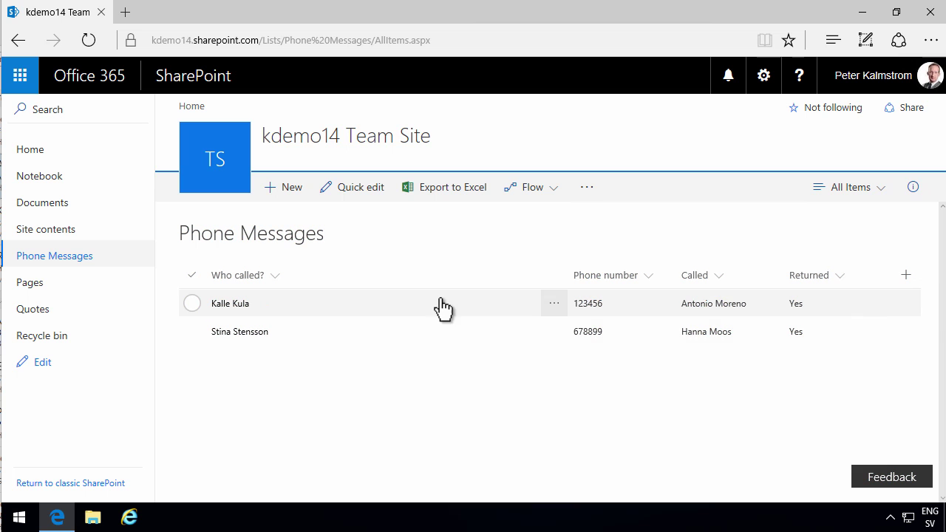
Look at the recipients' contact cards in the Phone Messages list, then close them
mouse_move(709, 303)
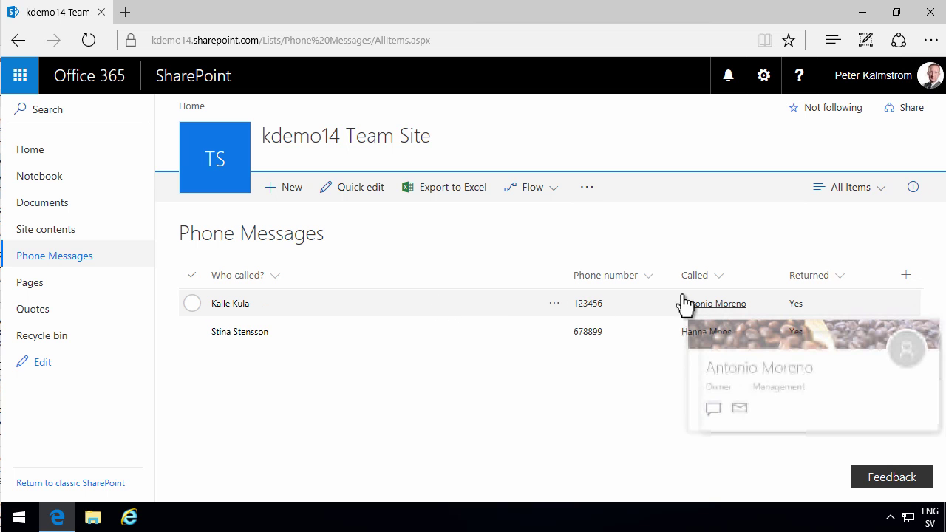
click(640, 436)
click(602, 391)
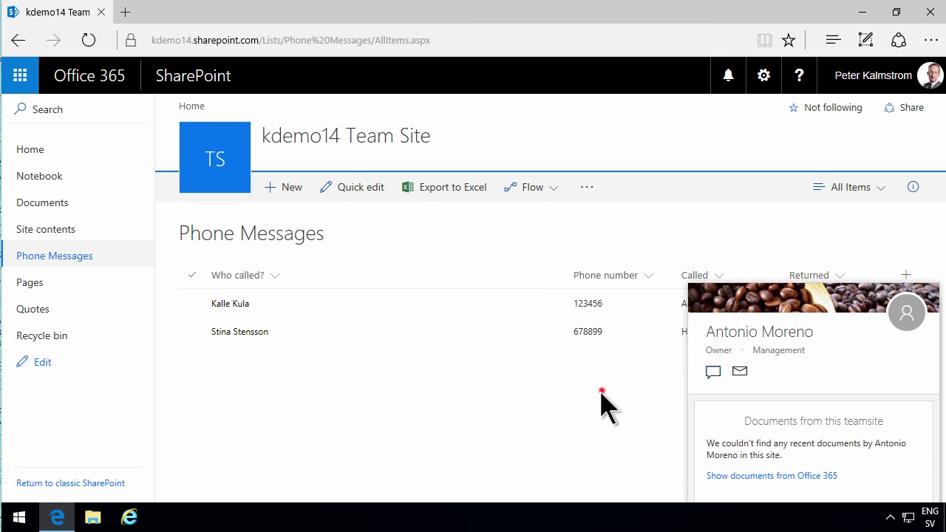
mouse_move(720, 340)
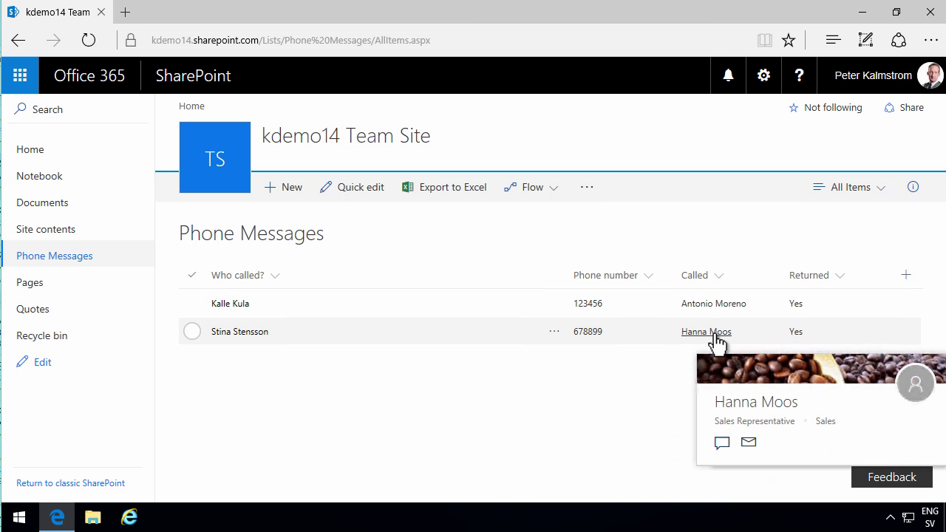
click(557, 424)
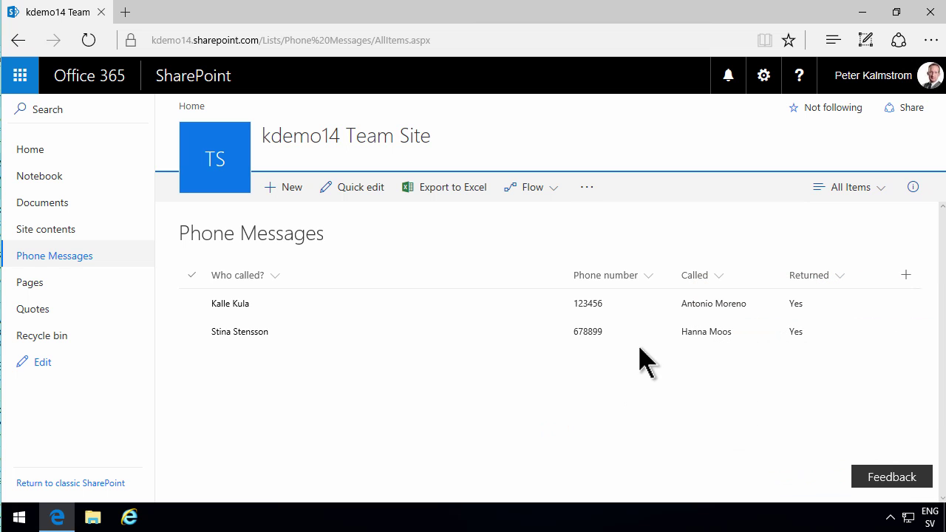
mouse_move(709, 314)
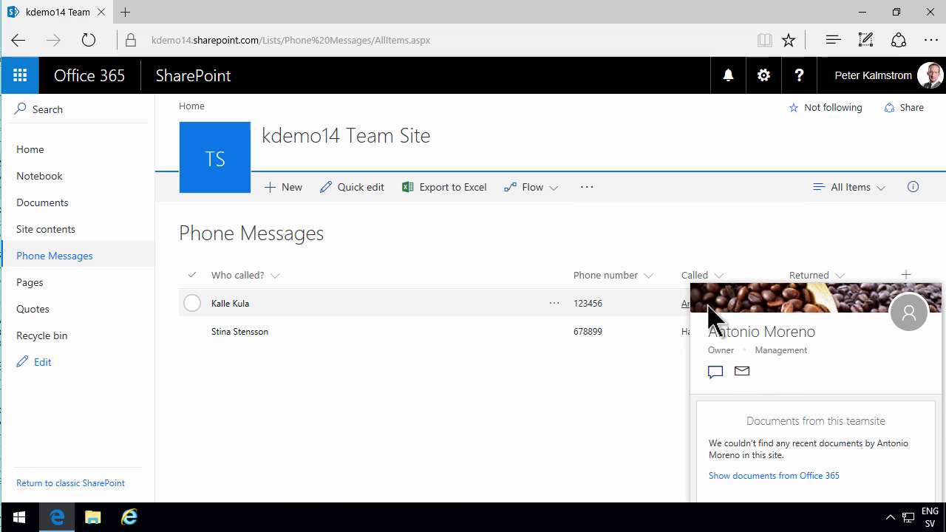
click(554, 364)
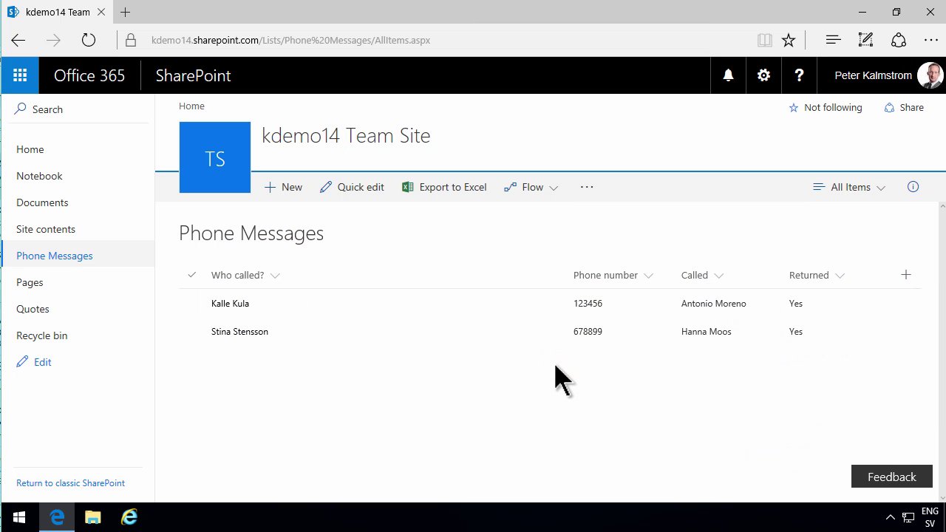
Filter the All Items view to show only items where Called is equal to [Me]
click(880, 189)
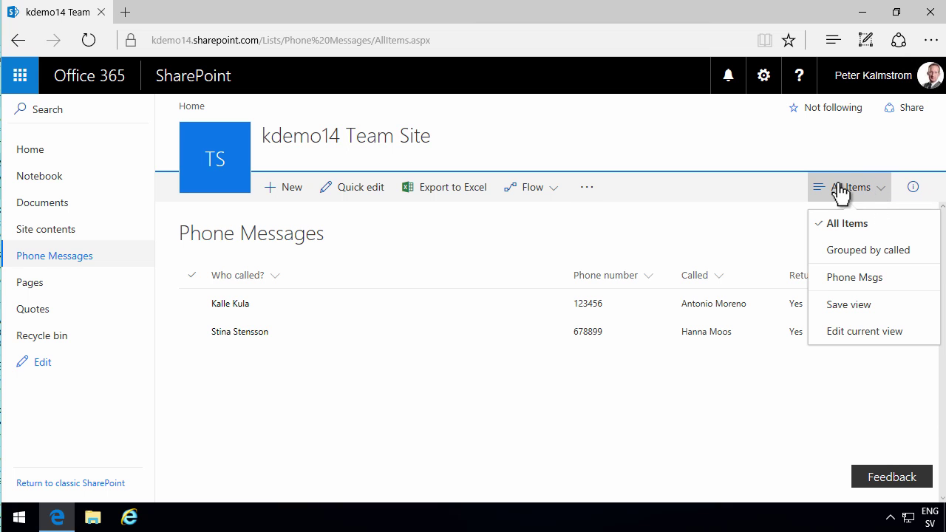
click(855, 336)
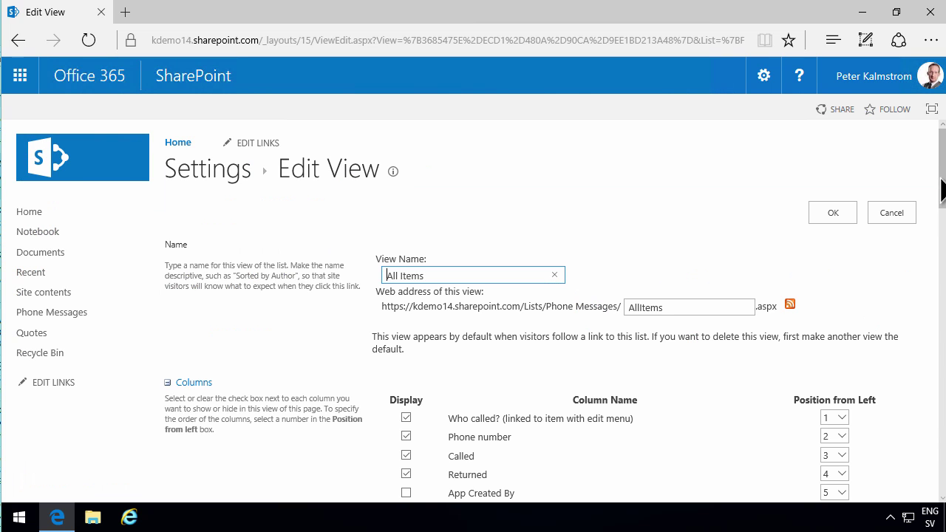
drag(942, 188, 940, 372)
click(473, 354)
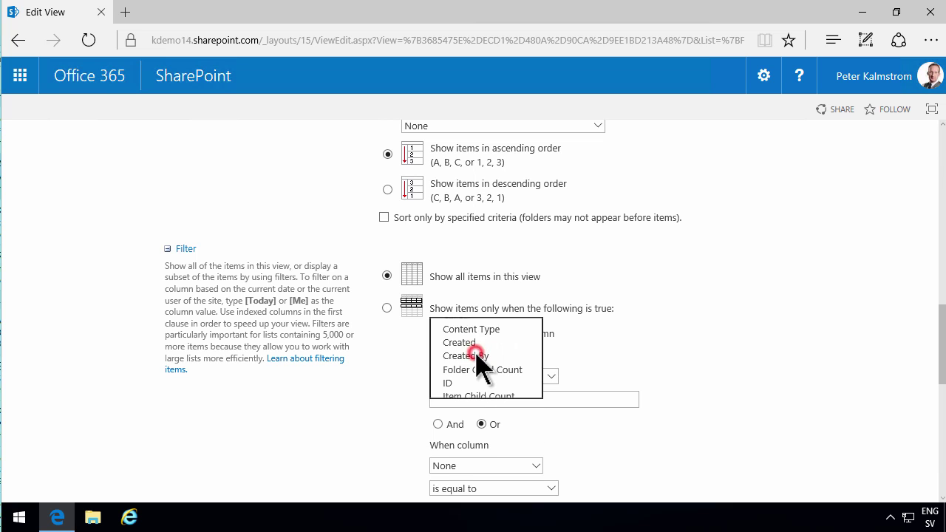
click(468, 317)
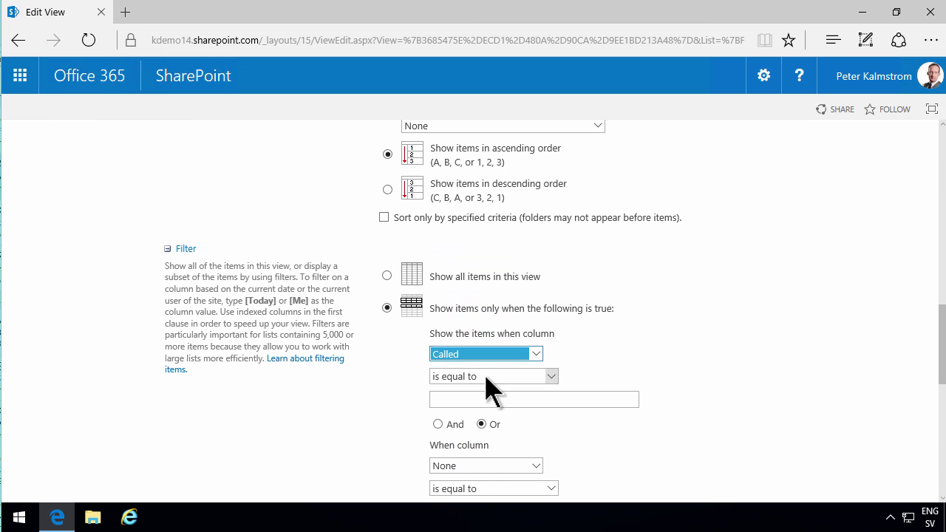
click(480, 402)
text([Me)
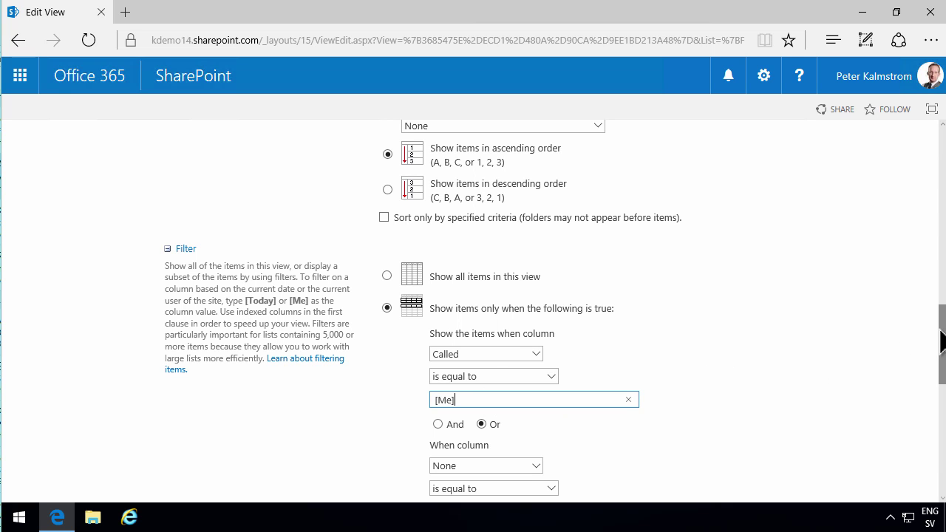
drag(942, 341, 942, 454)
click(834, 419)
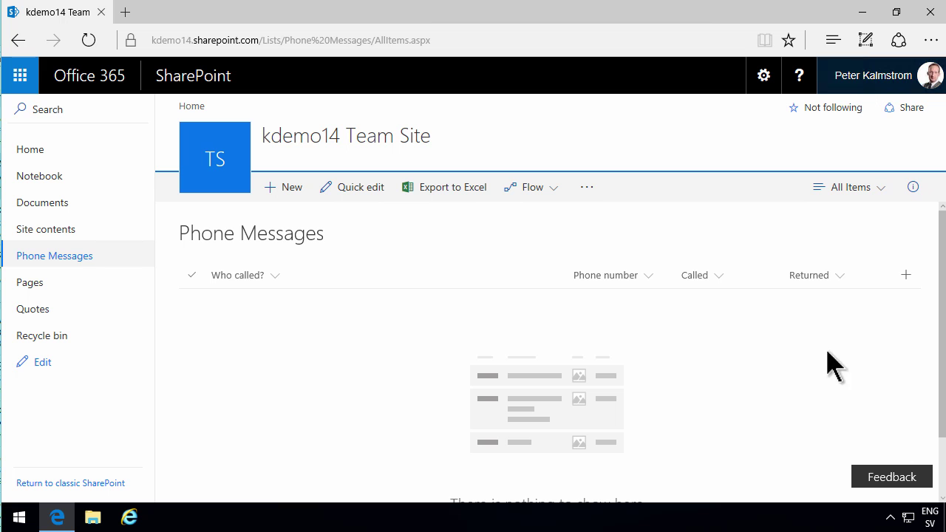
In Internet Explorer, sign in as the other team member and open the Phone Messages list
click(130, 519)
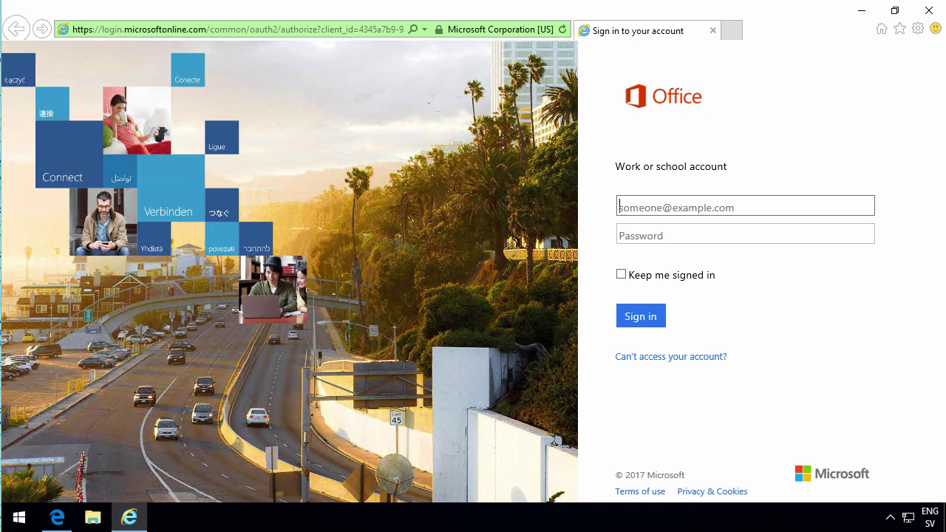
click(647, 316)
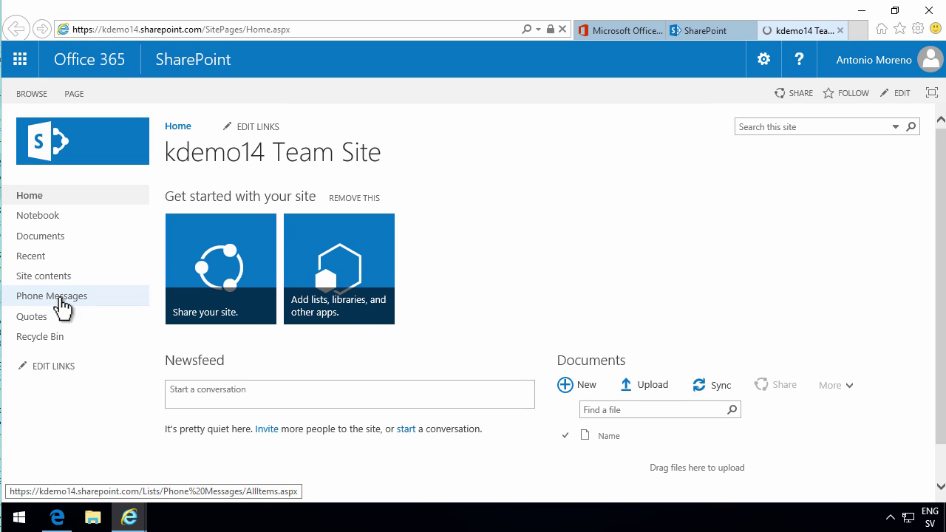
click(59, 297)
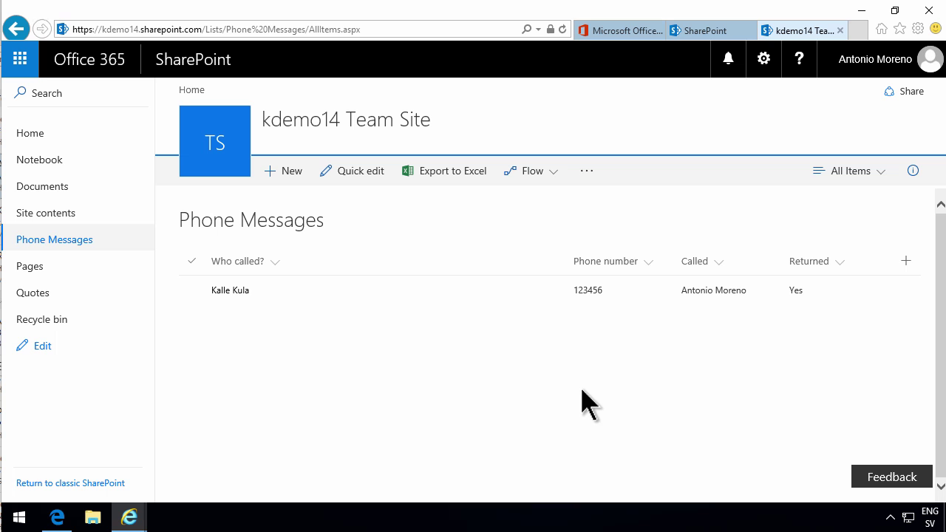
Switch the list to the Grouped by called view, then back to All Items
click(880, 172)
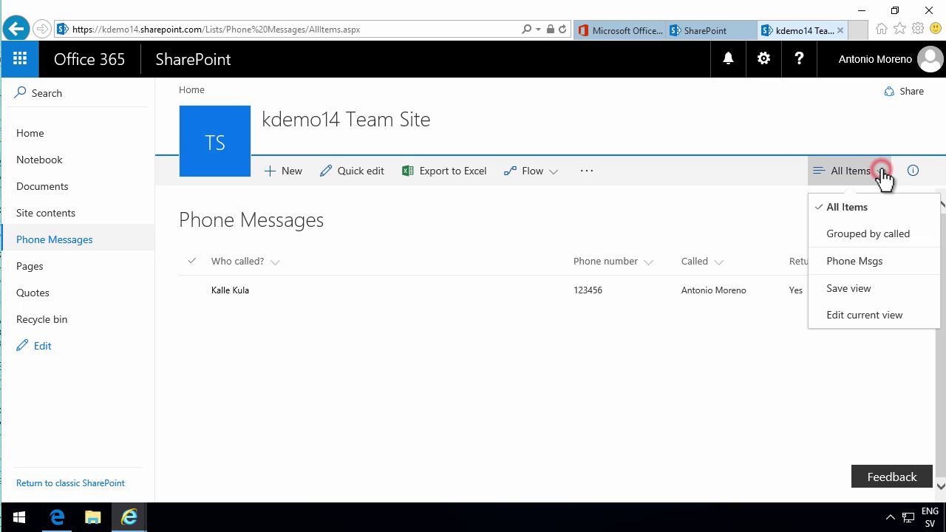
click(870, 233)
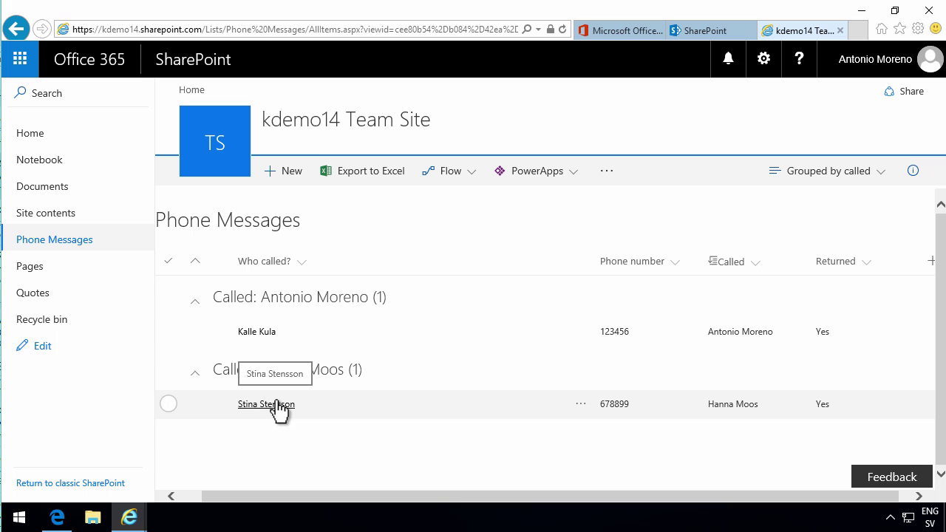
click(881, 171)
click(799, 209)
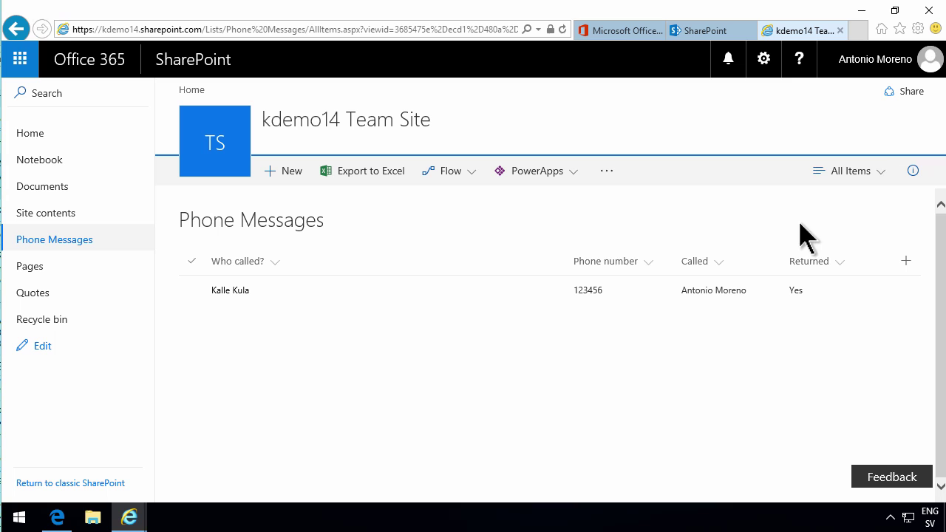
Dismiss the views menu and bring the Admin center user details window forward
click(884, 175)
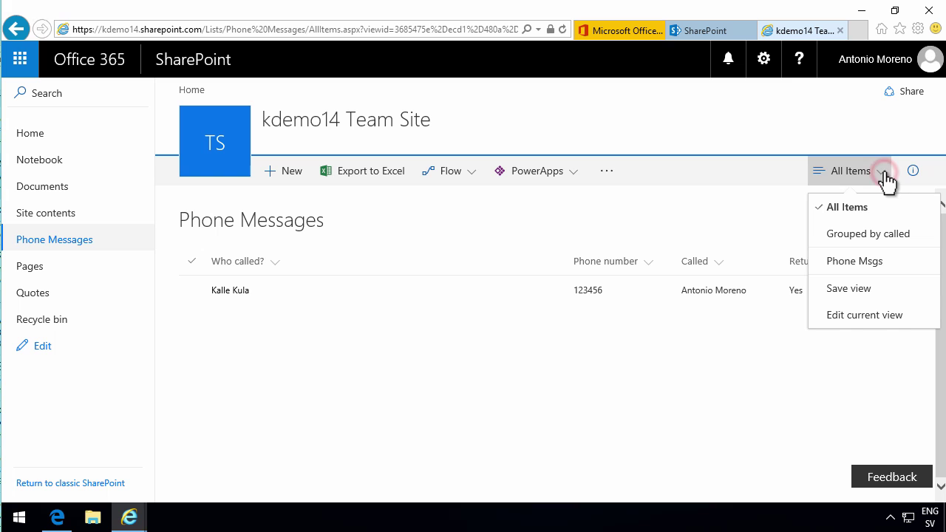
click(742, 363)
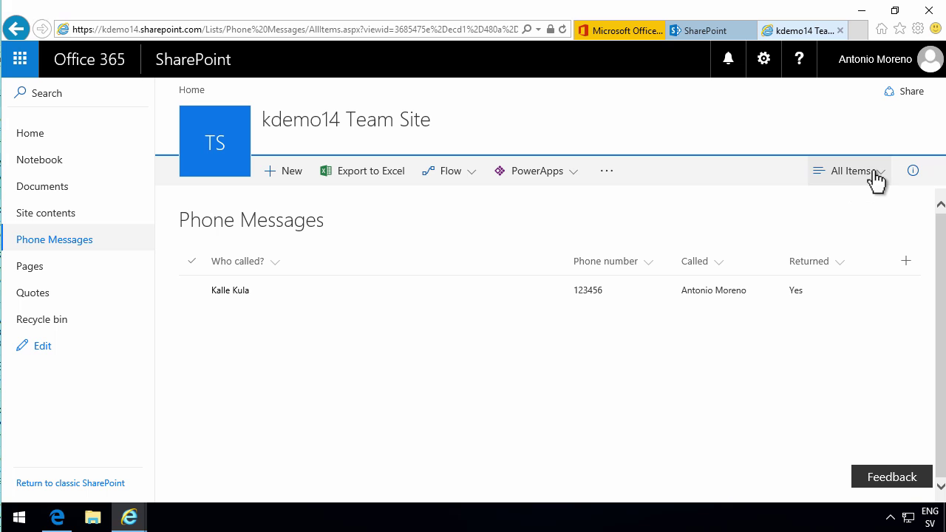
click(61, 515)
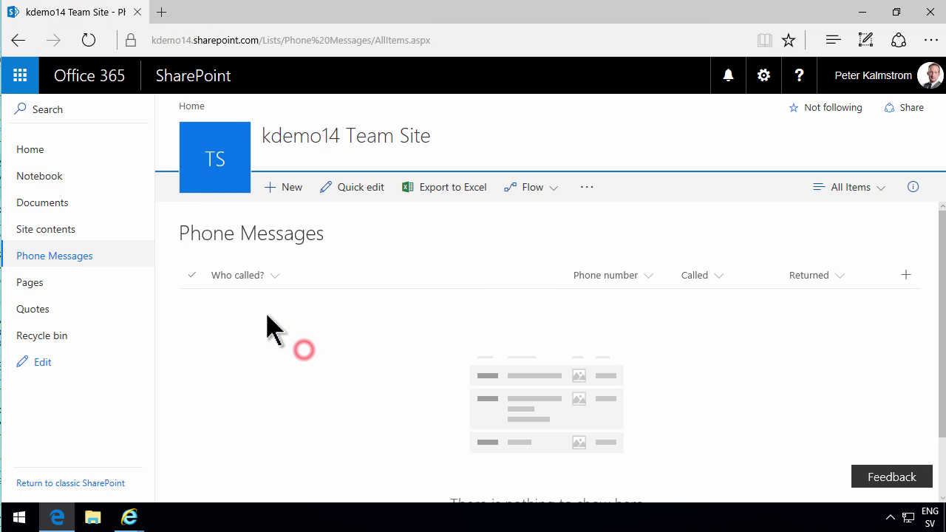
In the Grouped by called view, open the second message's Share dialog and view who it's shared with
click(884, 188)
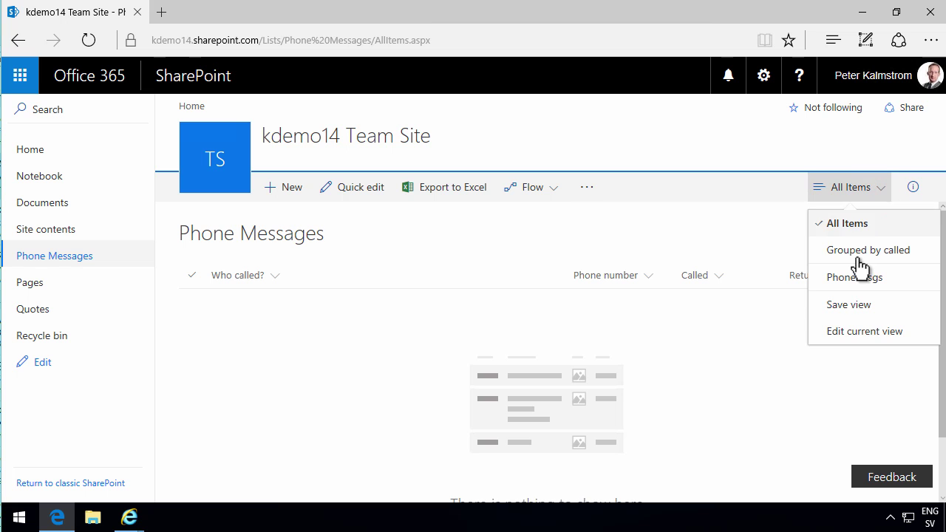
click(862, 252)
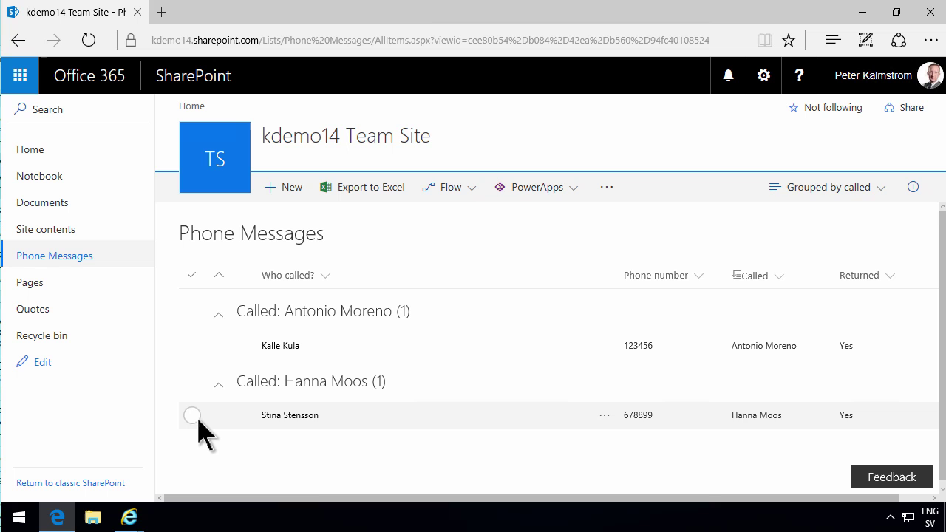
click(192, 416)
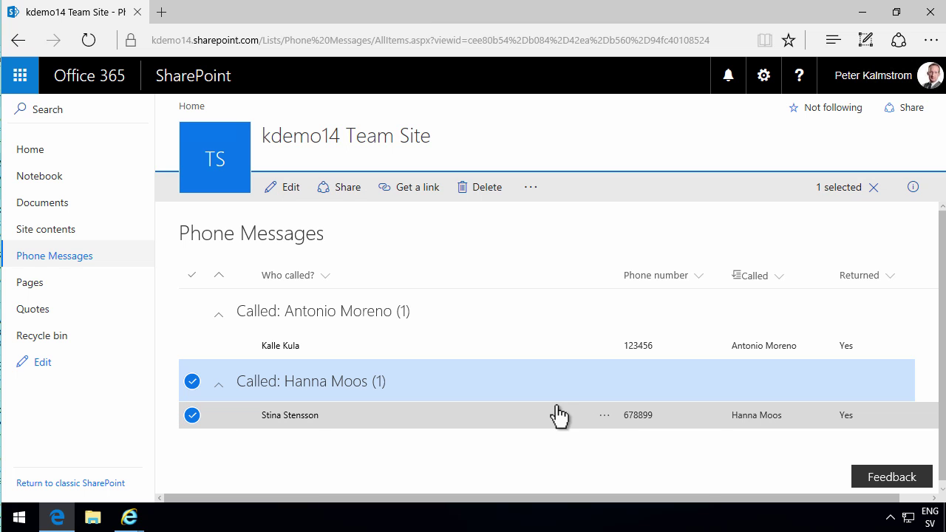
click(604, 418)
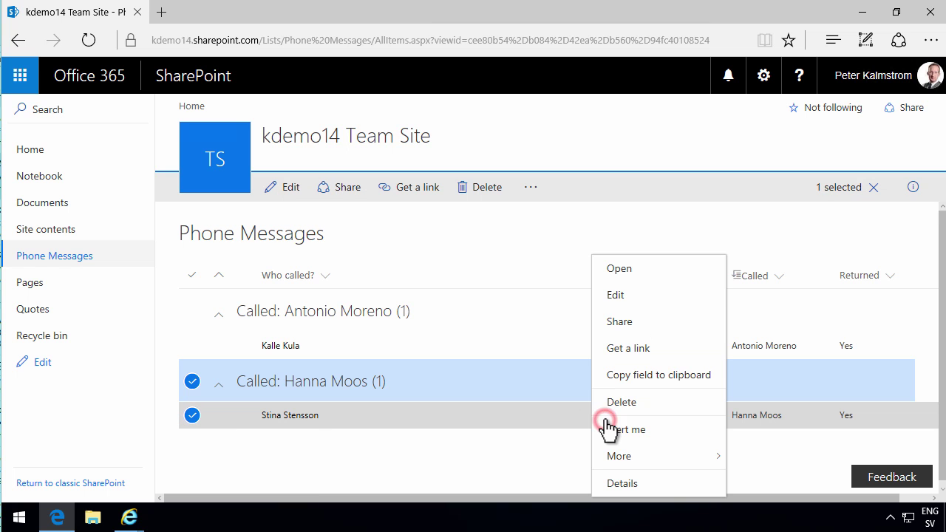
click(632, 325)
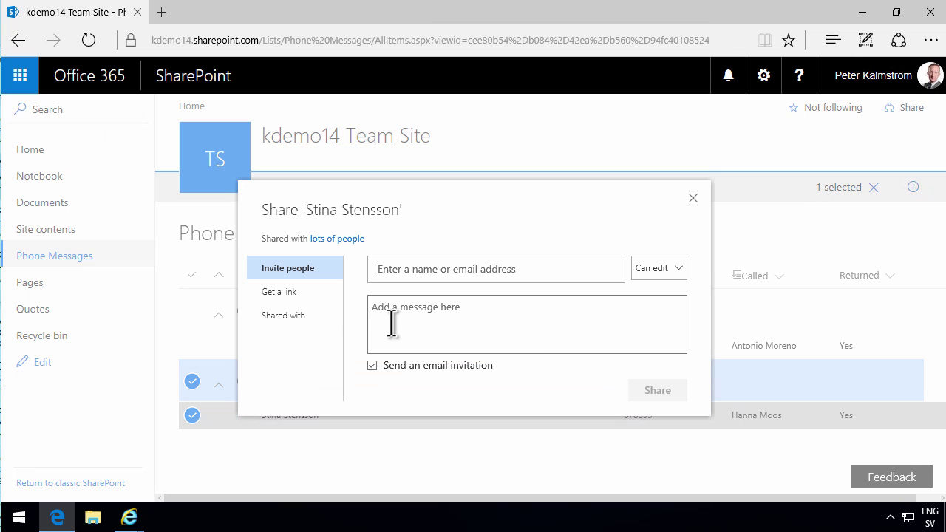
click(278, 316)
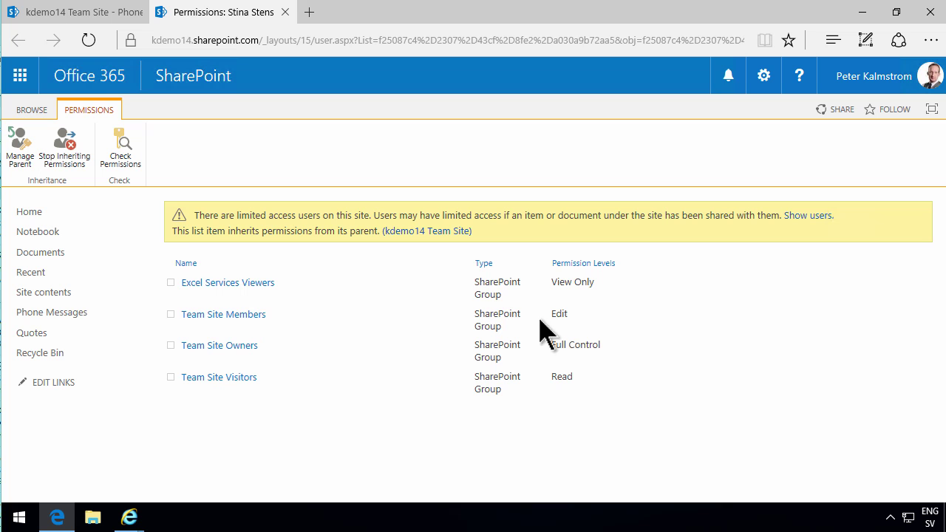
Stop the item inheriting permissions and remove all four site groups from it
click(66, 147)
click(381, 305)
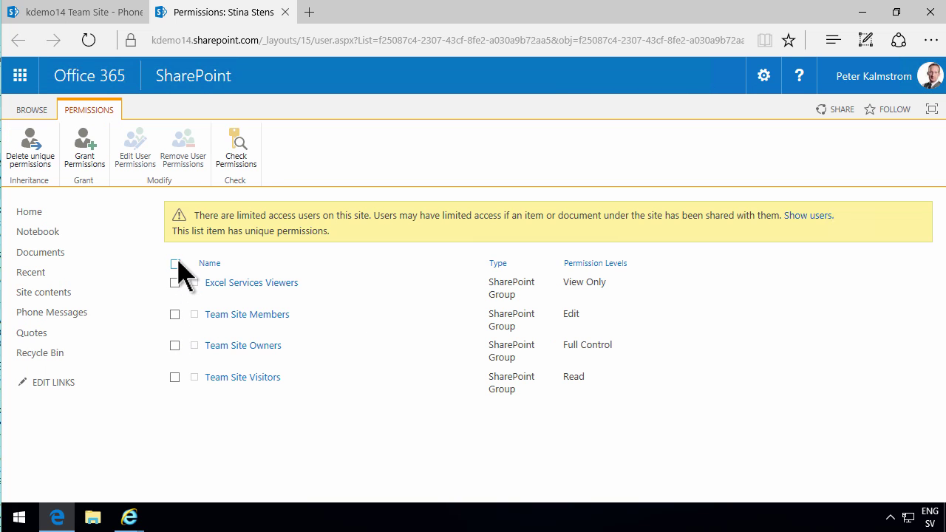
click(176, 263)
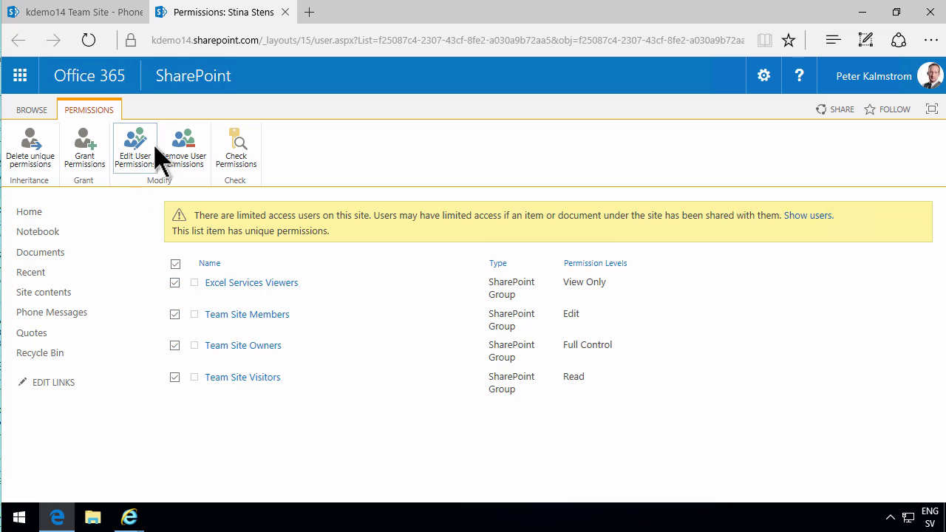
click(184, 145)
click(411, 323)
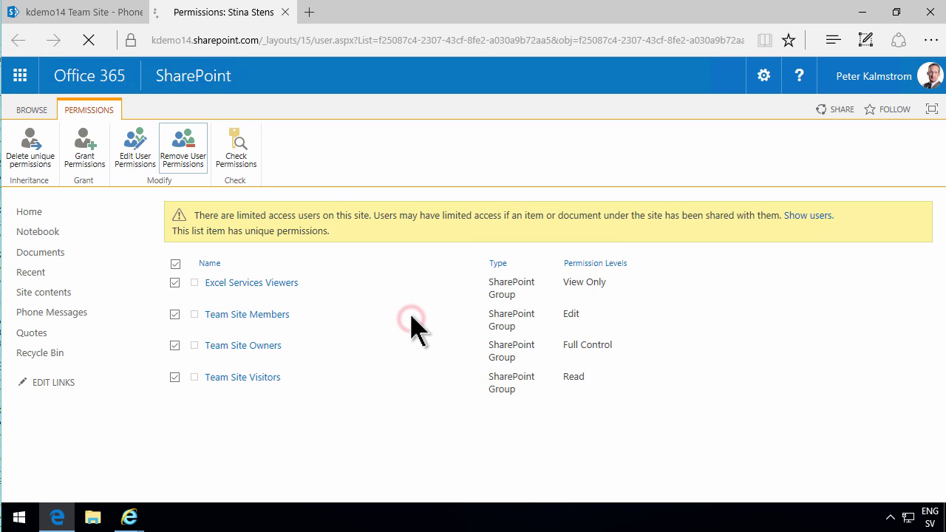
Grant the message's recipient access to the item and share it
click(84, 153)
text(hanna)
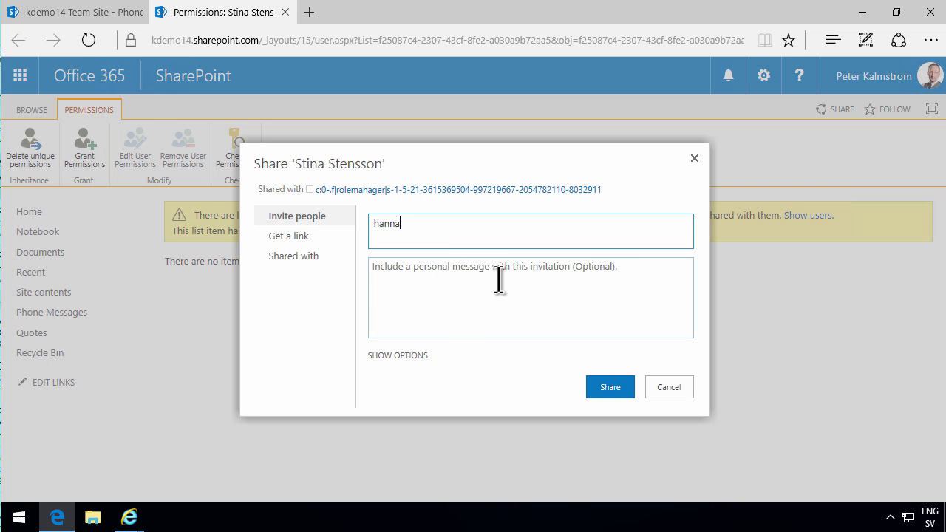
click(421, 257)
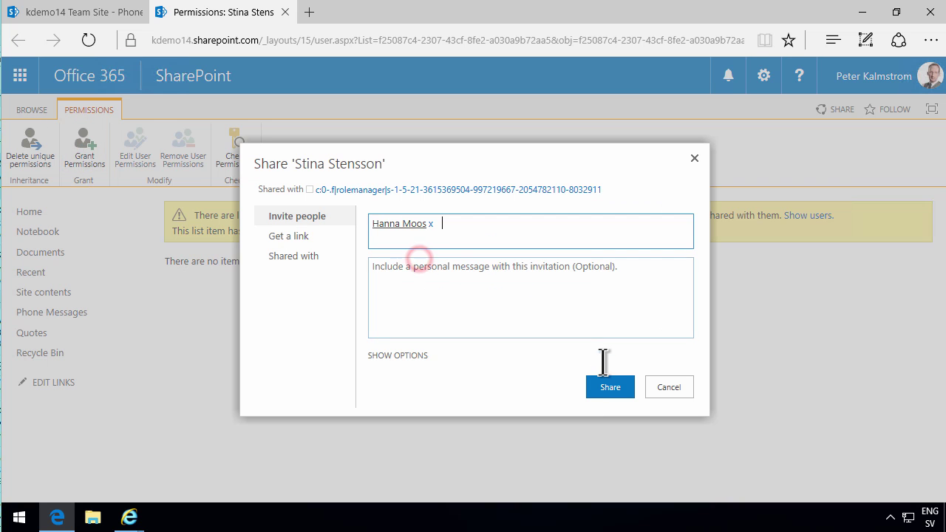
click(614, 386)
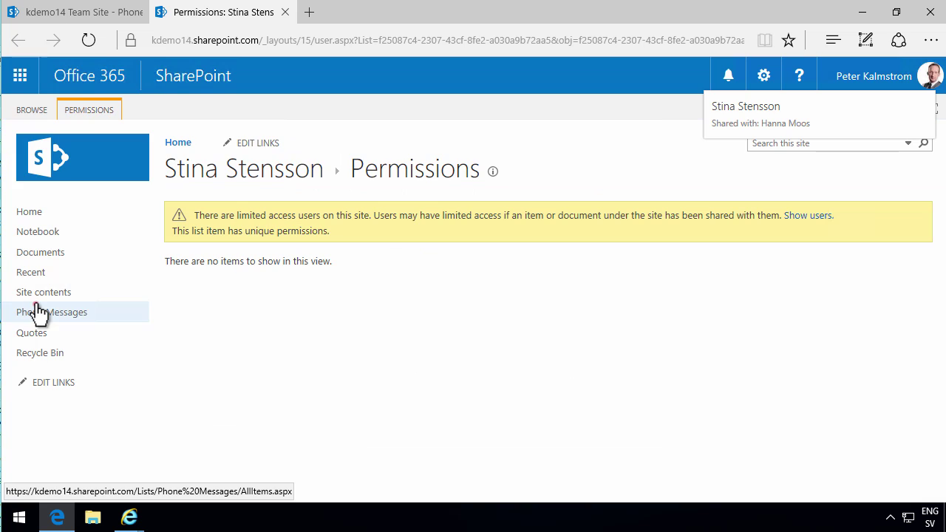
Go to Phone Messages and switch to the Grouped by called view
click(35, 306)
click(872, 190)
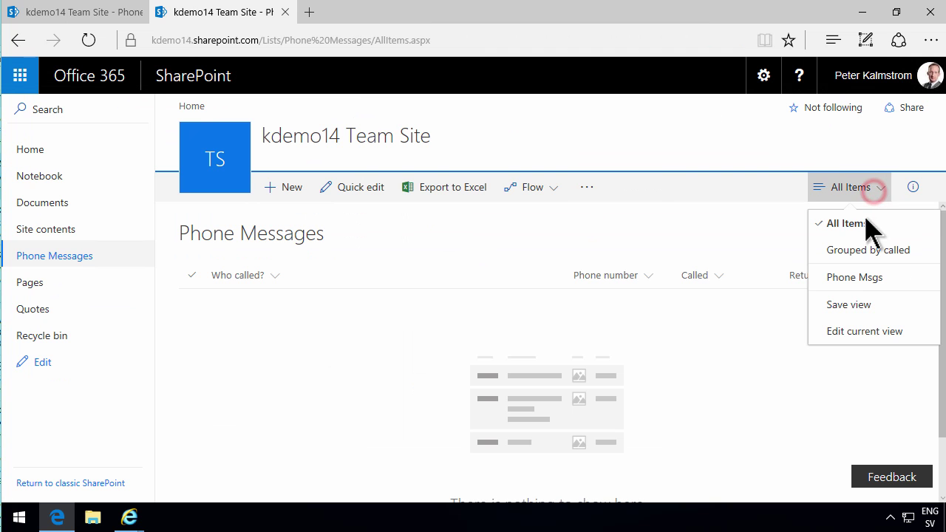
click(862, 255)
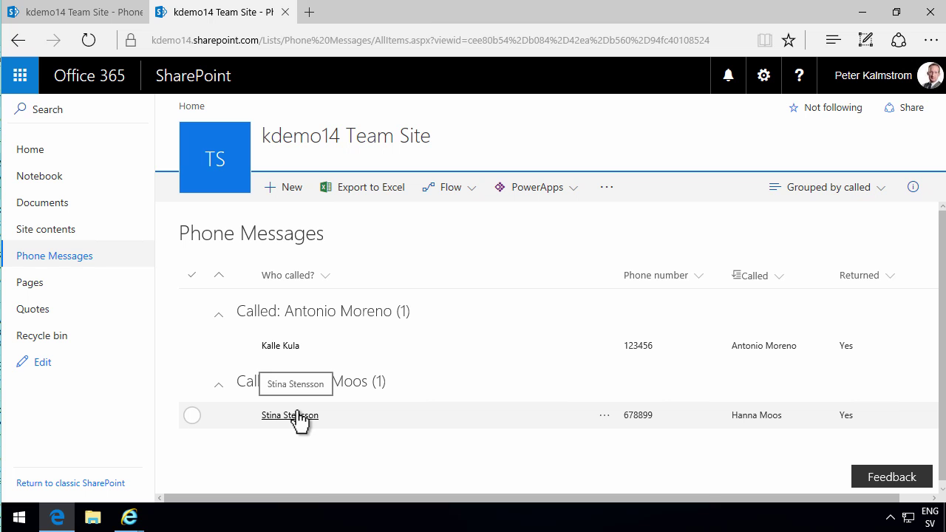
In the other user's Internet Explorer window, show Grouped by called and refresh the list
mouse_move(133, 517)
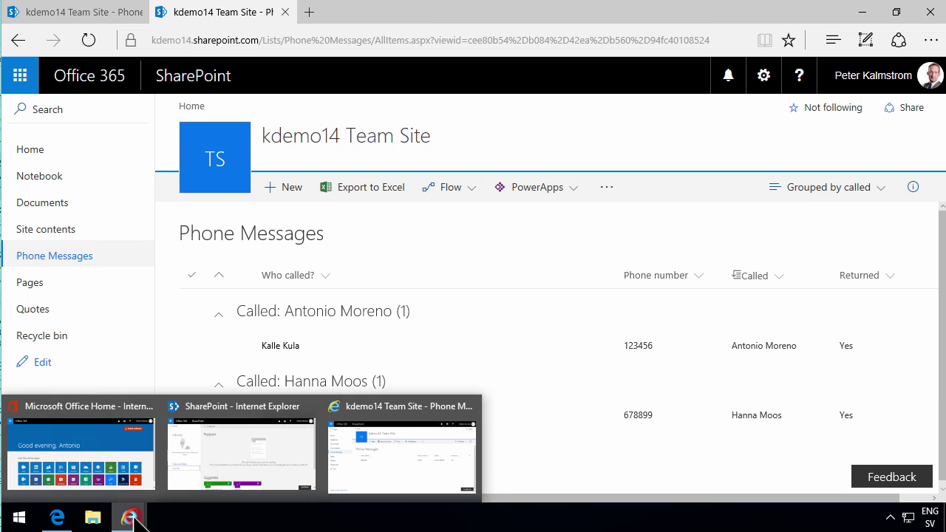
click(390, 452)
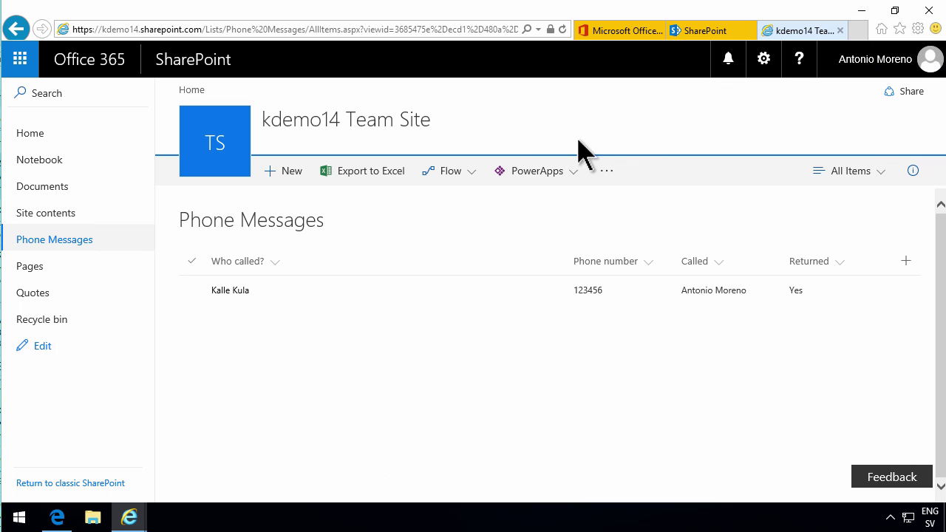
click(883, 171)
click(870, 240)
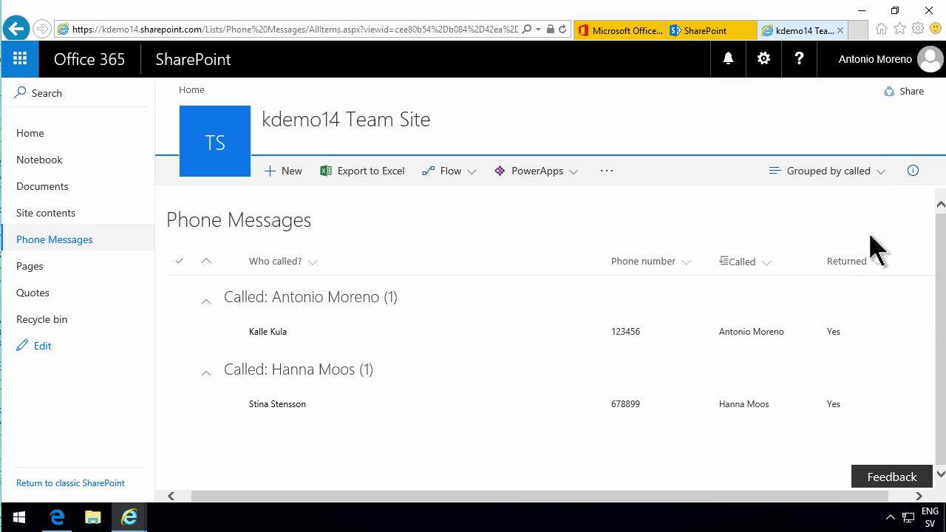
click(562, 29)
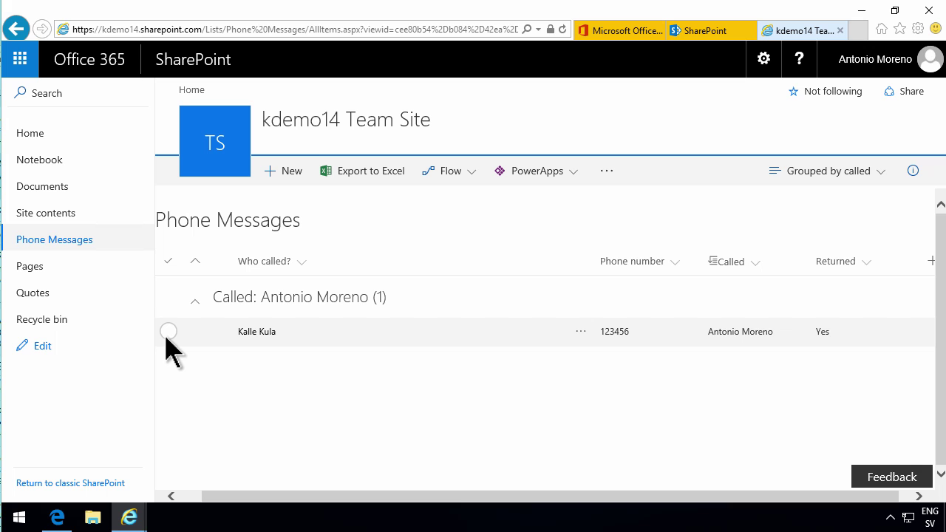
Return to the owner's Edge window and clear the message selections
click(57, 517)
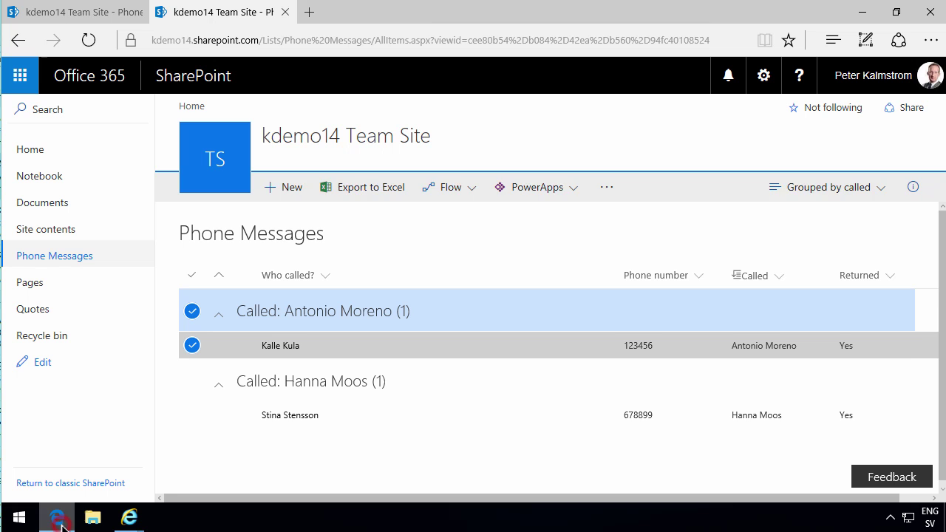
click(192, 416)
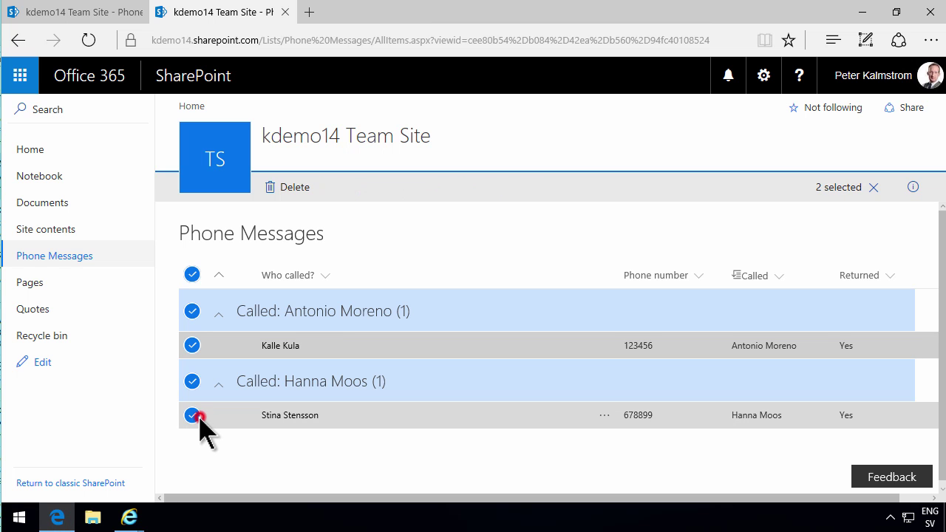
click(194, 416)
click(192, 345)
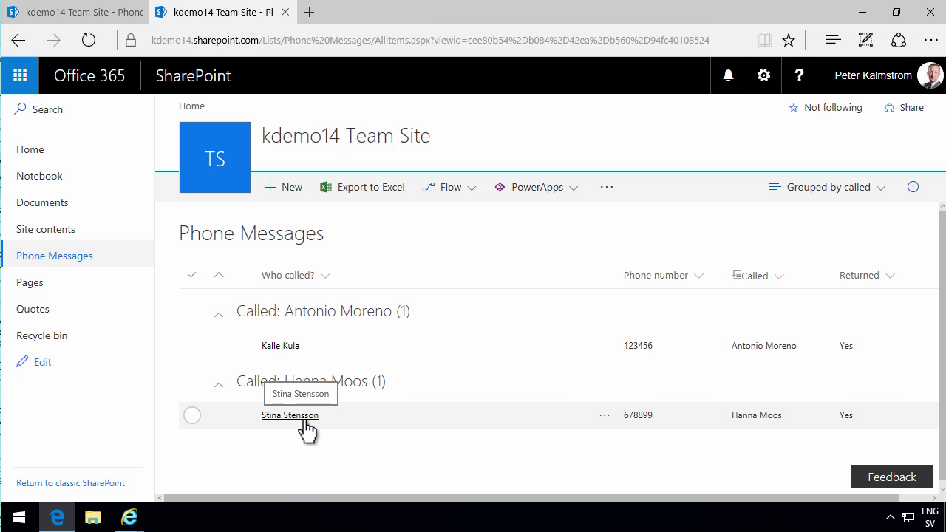
click(20, 517)
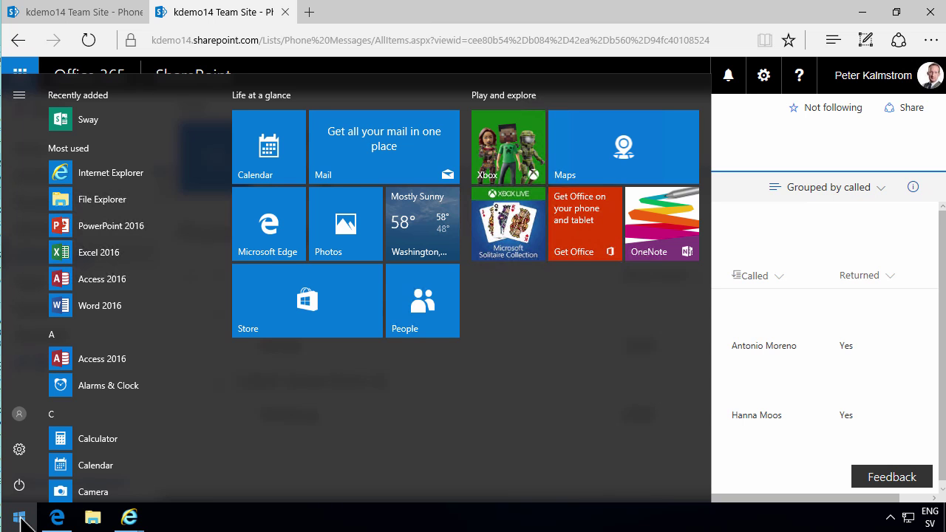
text(share)
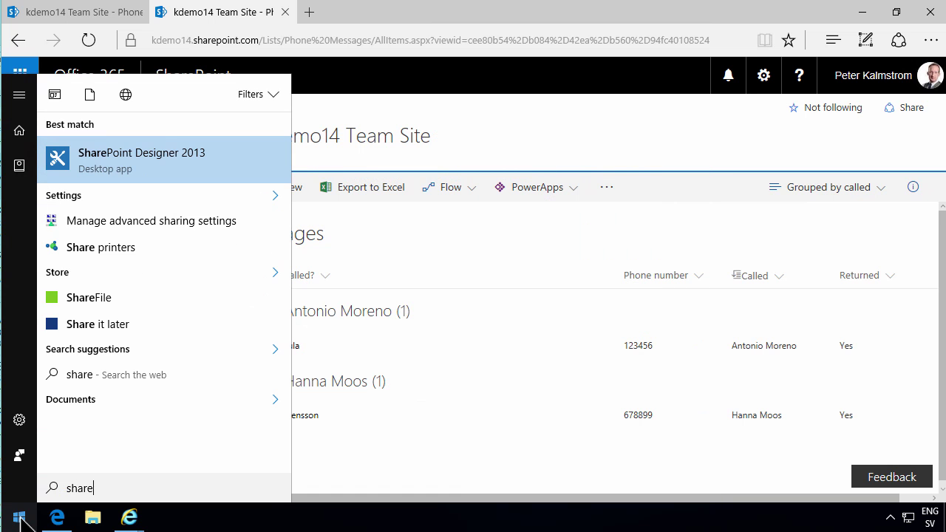
key(Return)
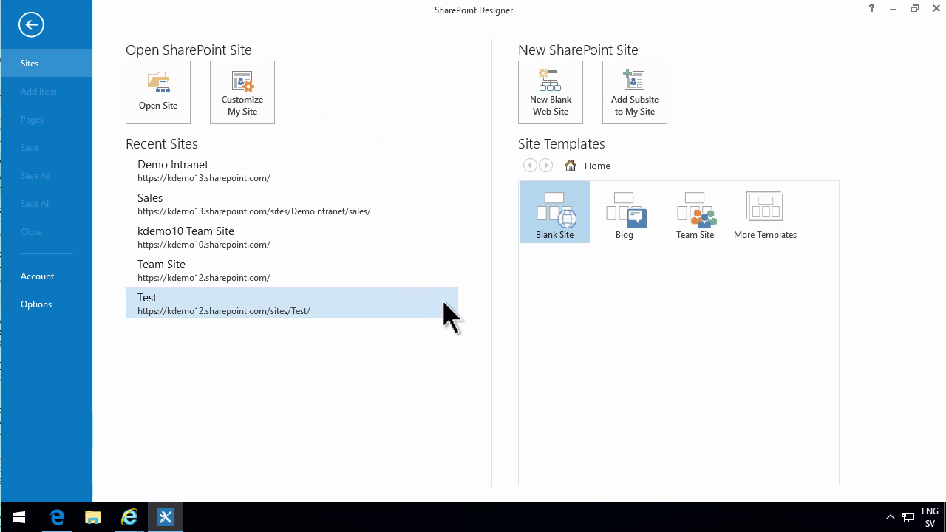
click(167, 161)
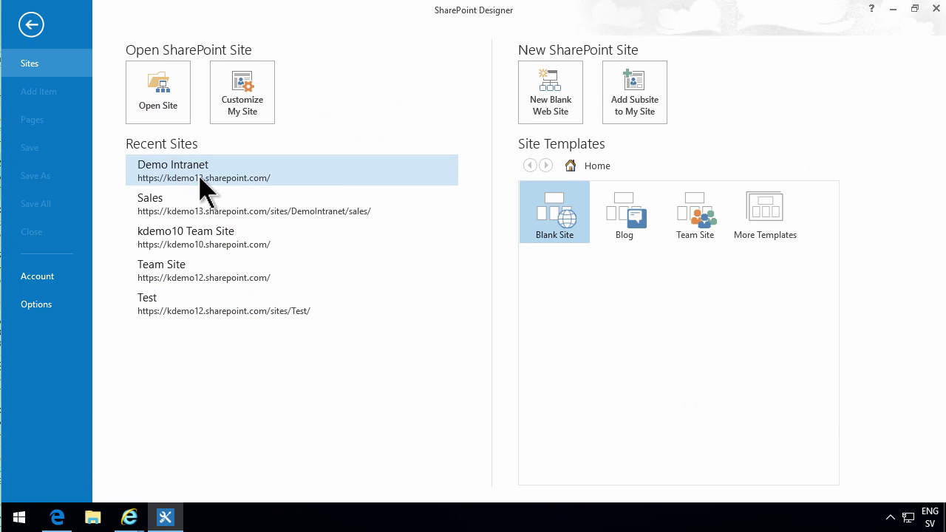
click(158, 91)
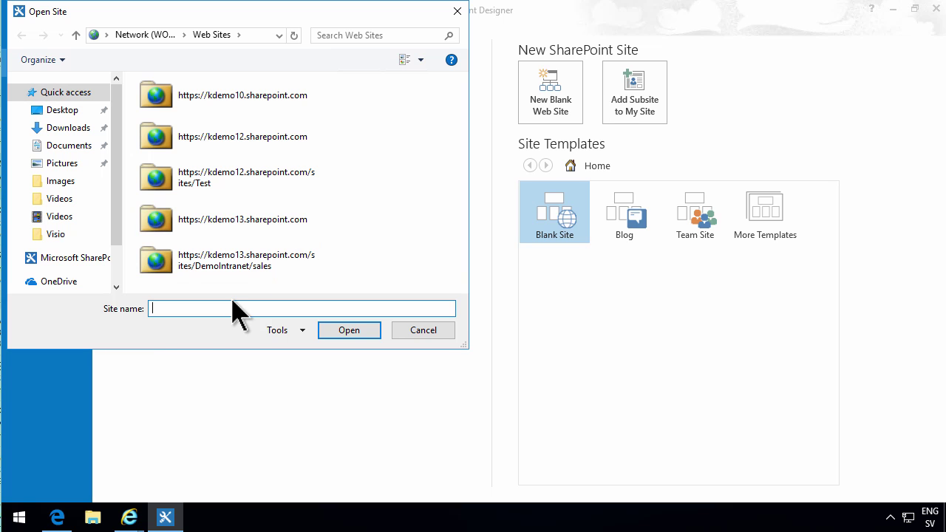
text(kdem)
key(Down)
key(Down)
key(Down)
key(Down)
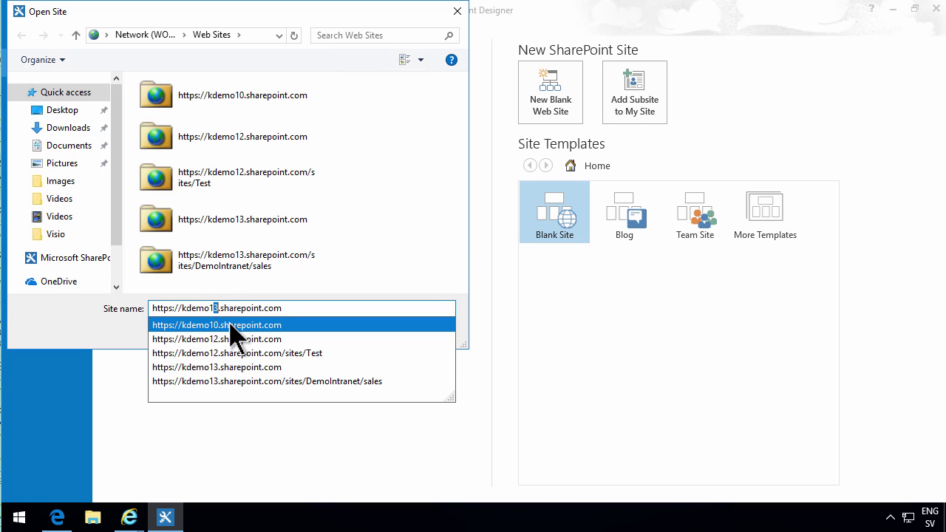
text(4)
click(342, 330)
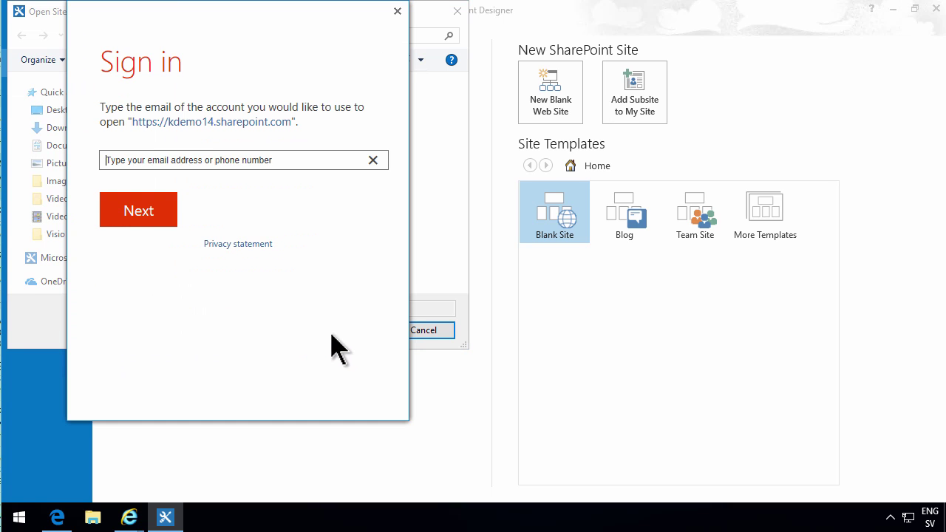
Sign in with the site account's e-mail and password and open the kdemo14 site
click(204, 158)
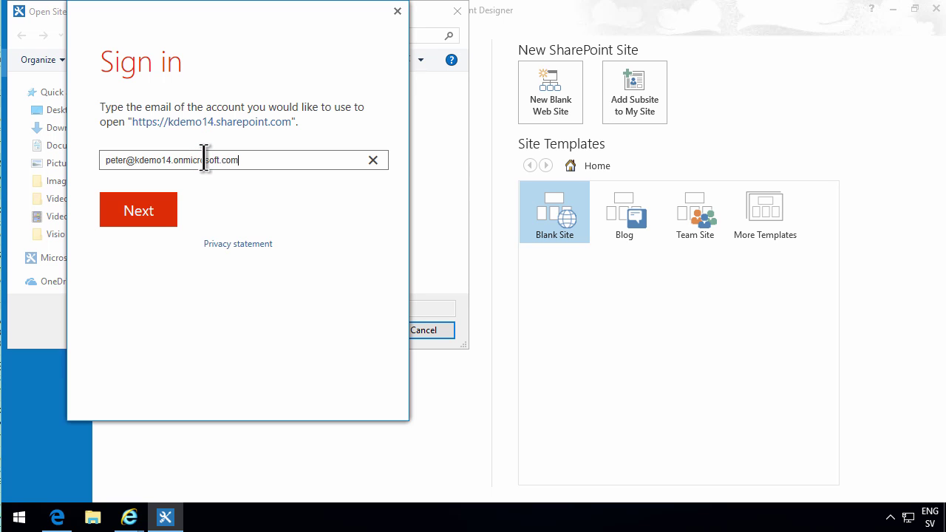
click(148, 214)
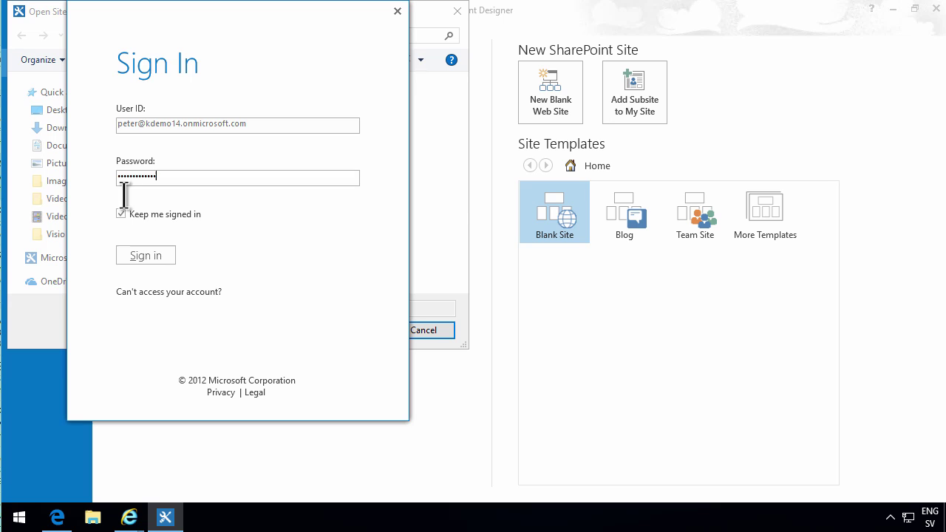
click(146, 255)
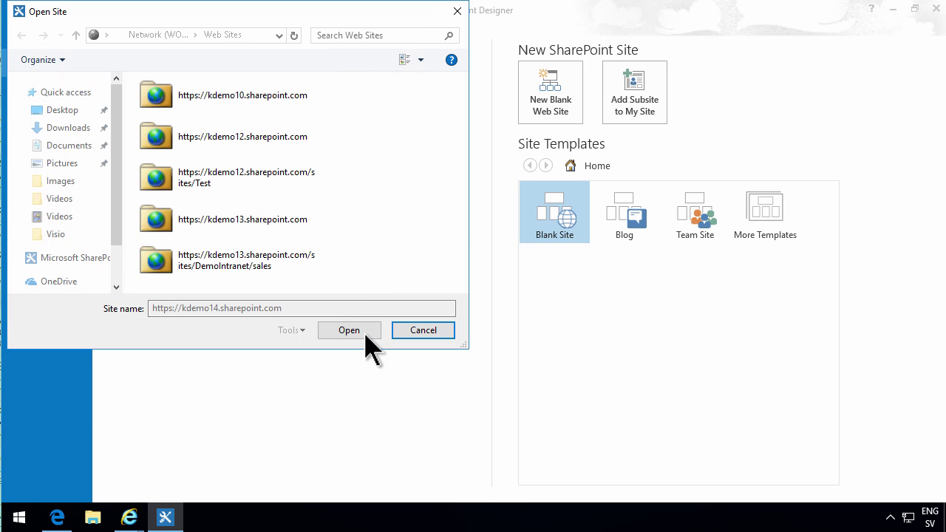
click(366, 334)
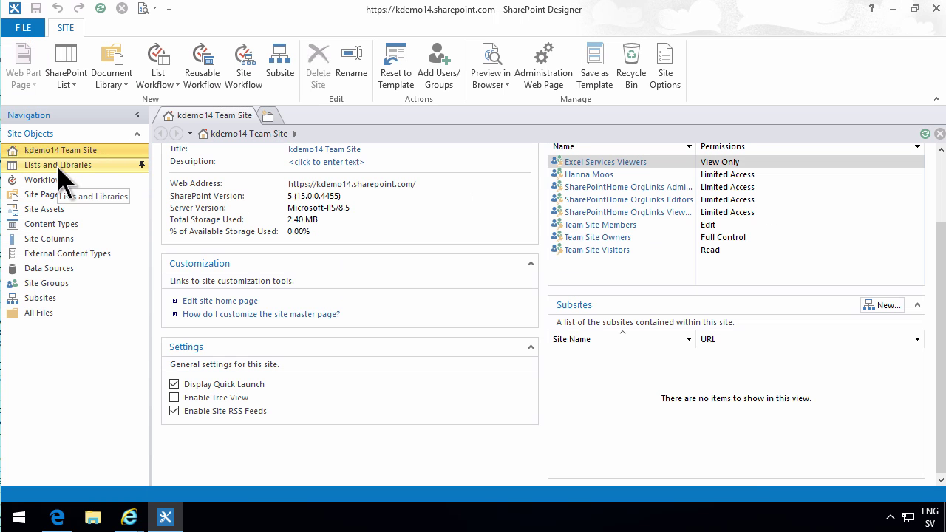
Start a SetPermissons list workflow for Phone Messages on the SharePoint 2010 Workflow platform
click(59, 167)
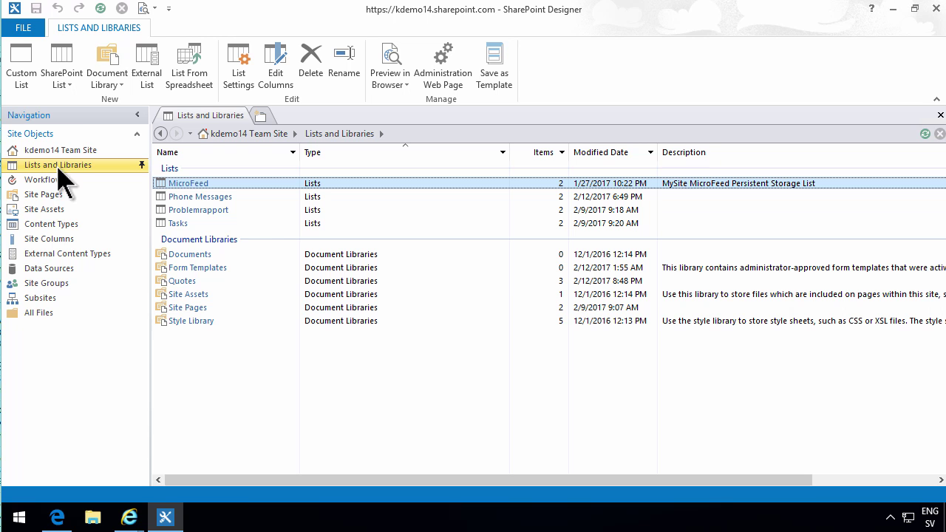
click(215, 196)
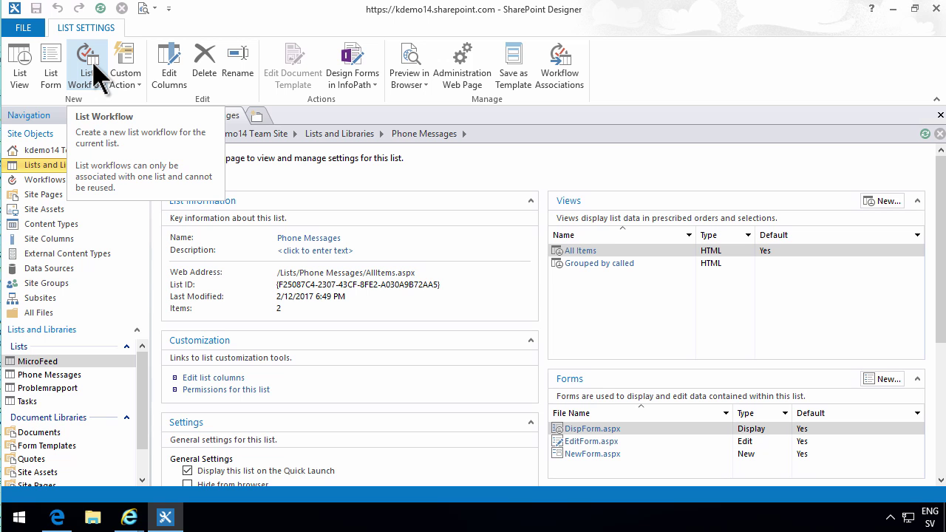
click(94, 66)
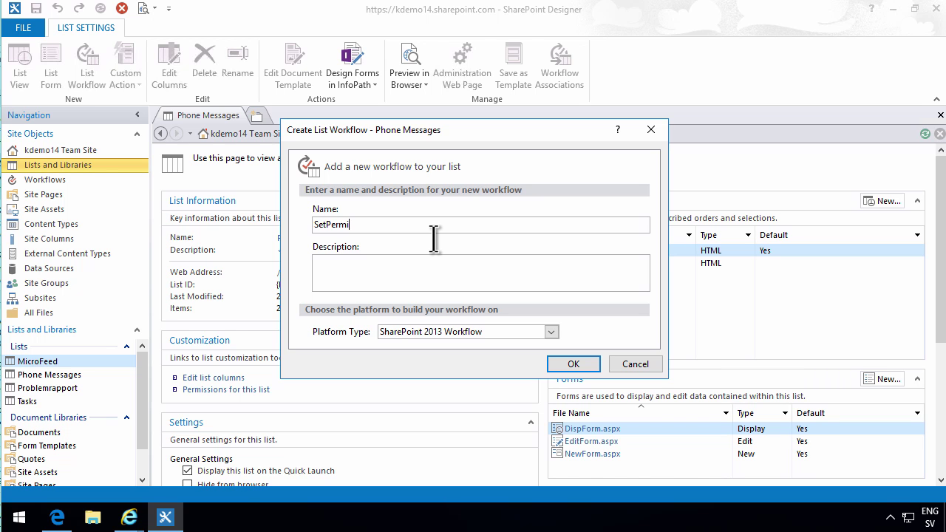
click(527, 330)
click(439, 348)
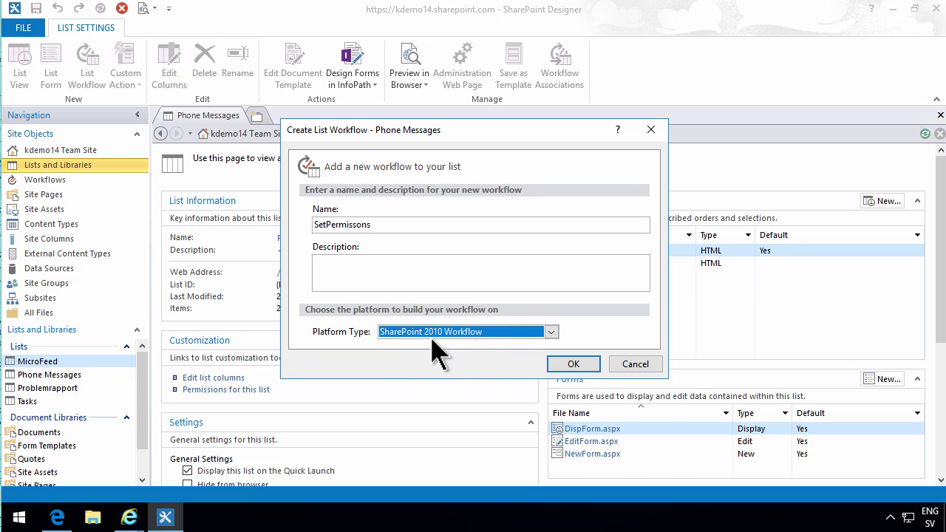
click(495, 332)
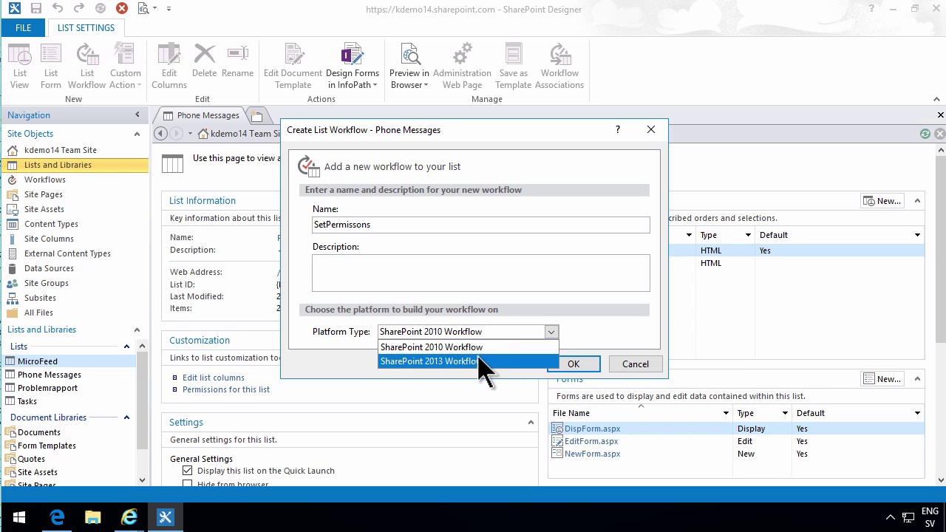
click(481, 347)
Create the SetPermissons workflow and set it to start automatically on item creation and change
click(566, 364)
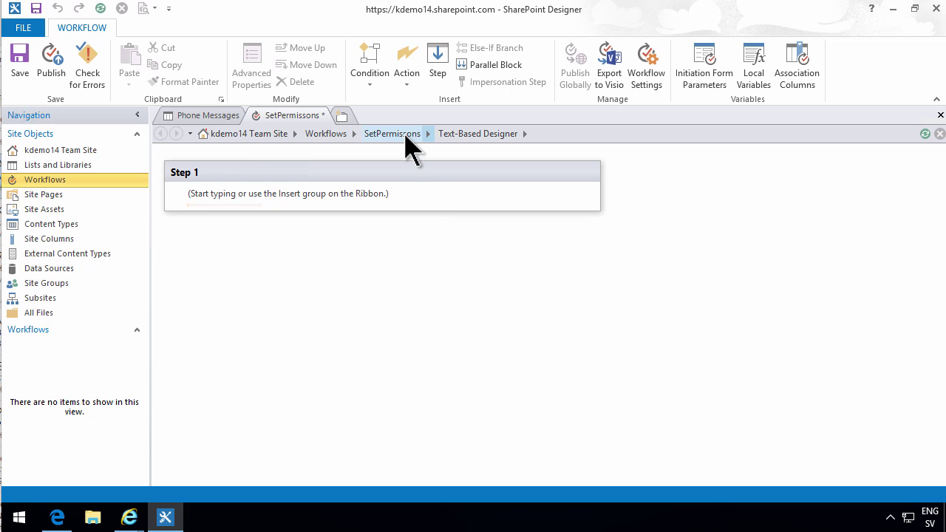
click(405, 134)
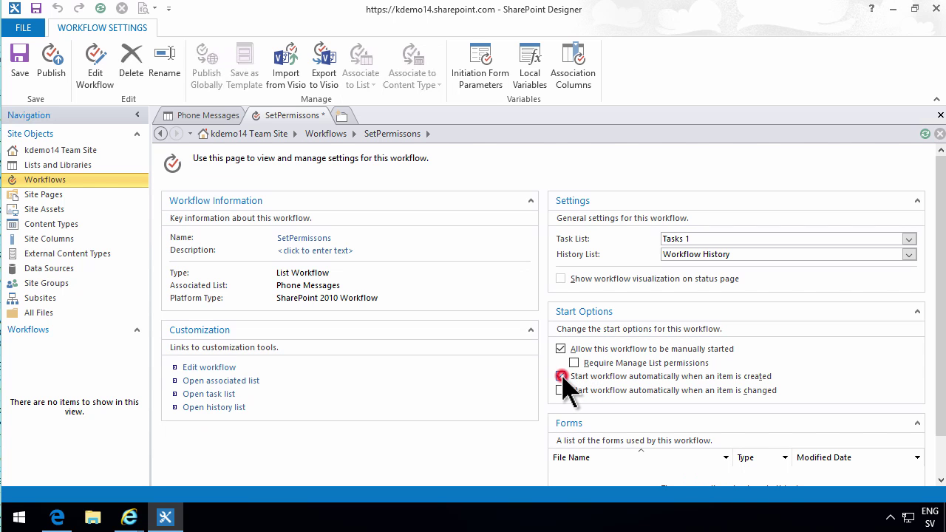
click(560, 376)
click(560, 390)
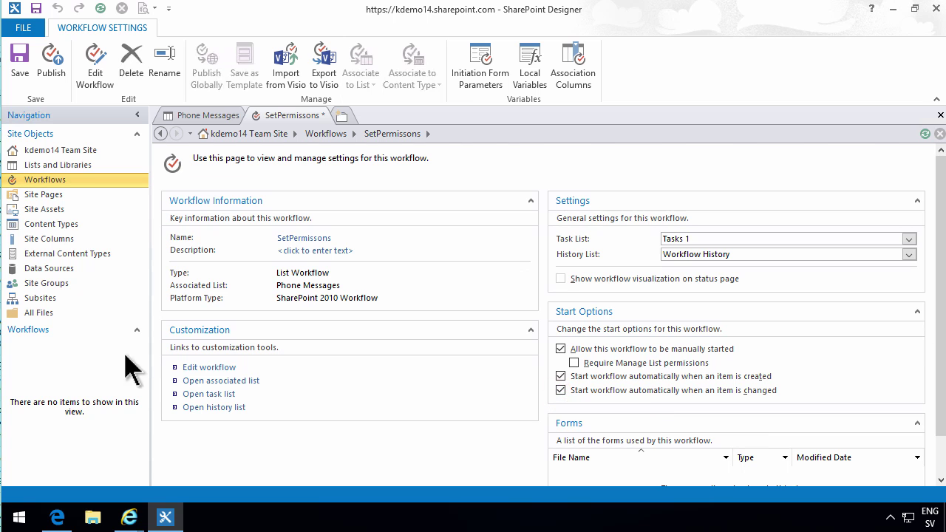
click(201, 368)
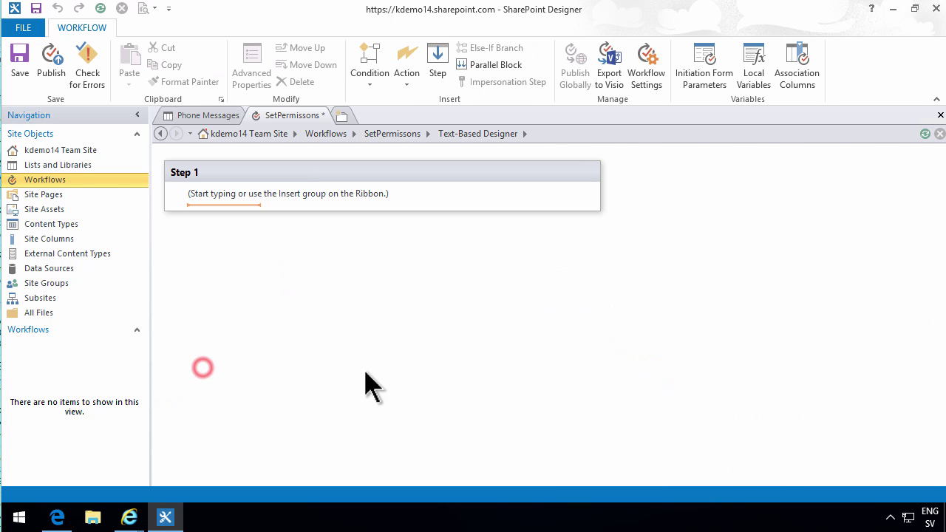
Insert an Impersonation Step after the empty Step 1, running as the workflow author
click(407, 85)
mouse_move(617, 159)
mouse_down()
mouse_move(626, 369)
mouse_move(628, 148)
mouse_up()
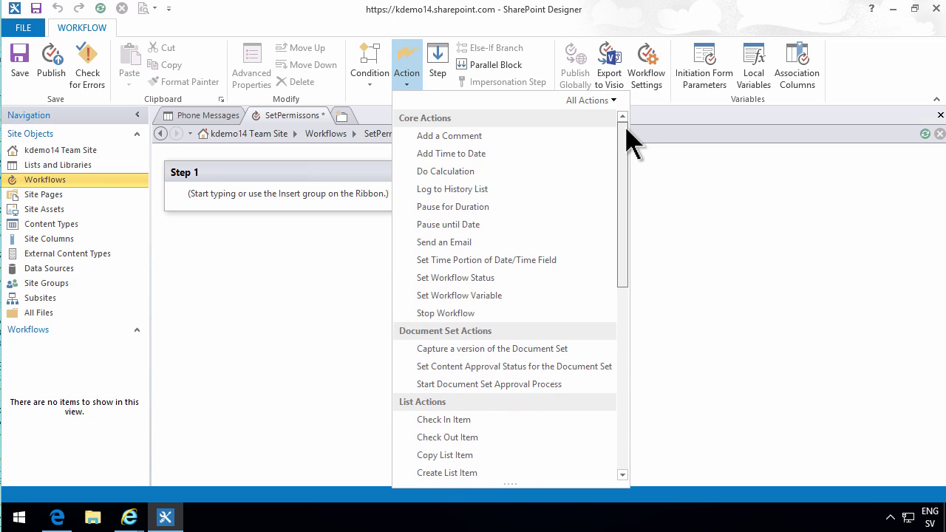
click(197, 249)
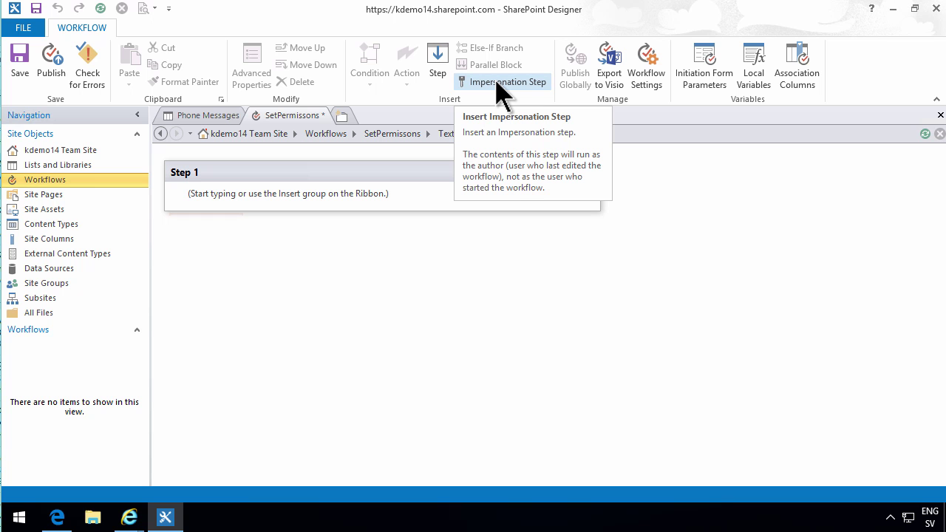
click(497, 83)
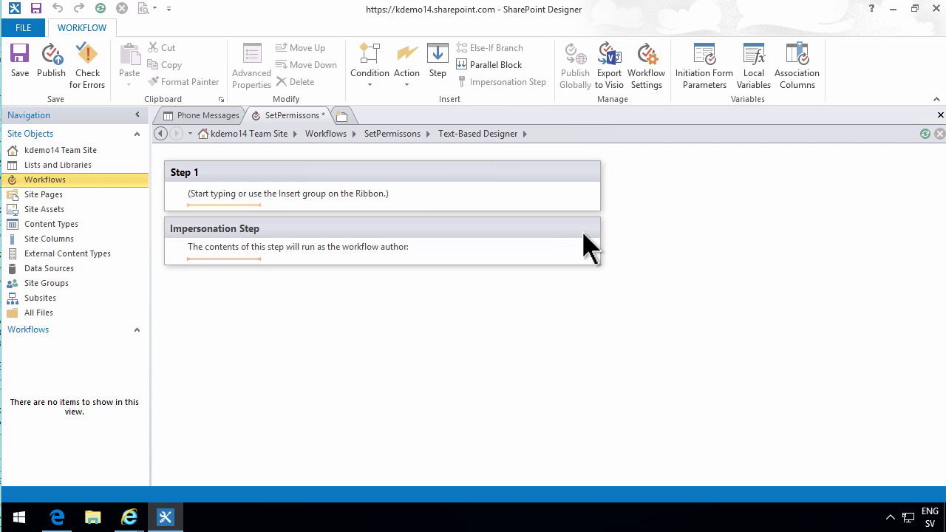
click(366, 231)
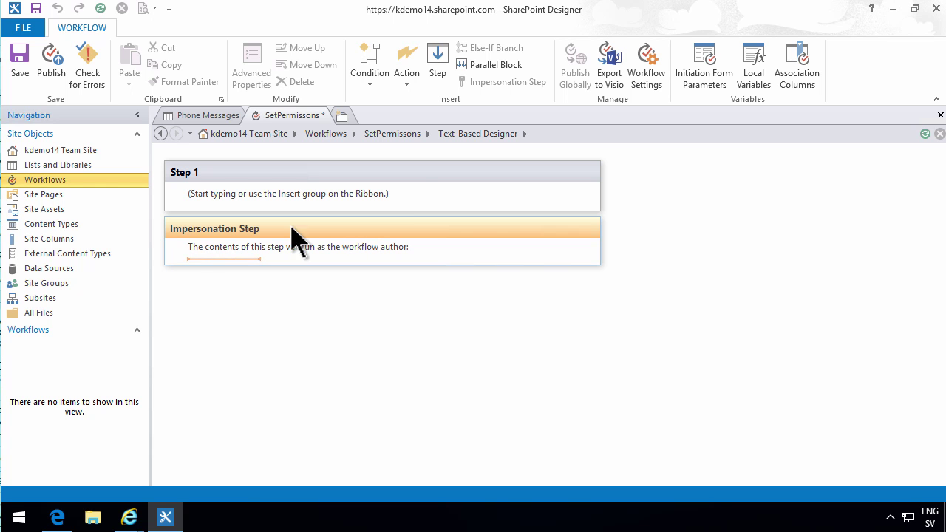
Add a Replace List Item Permissions action inside the Impersonation Step
click(405, 81)
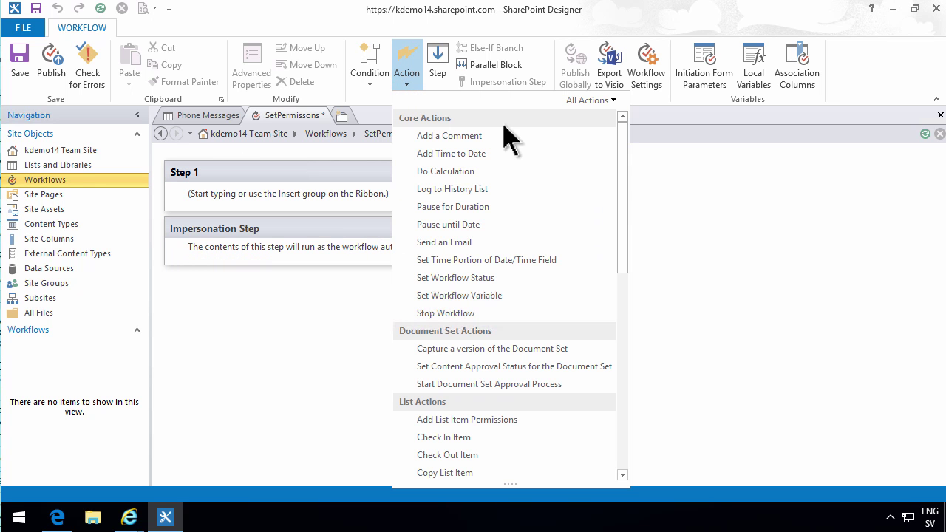
drag(621, 205, 633, 358)
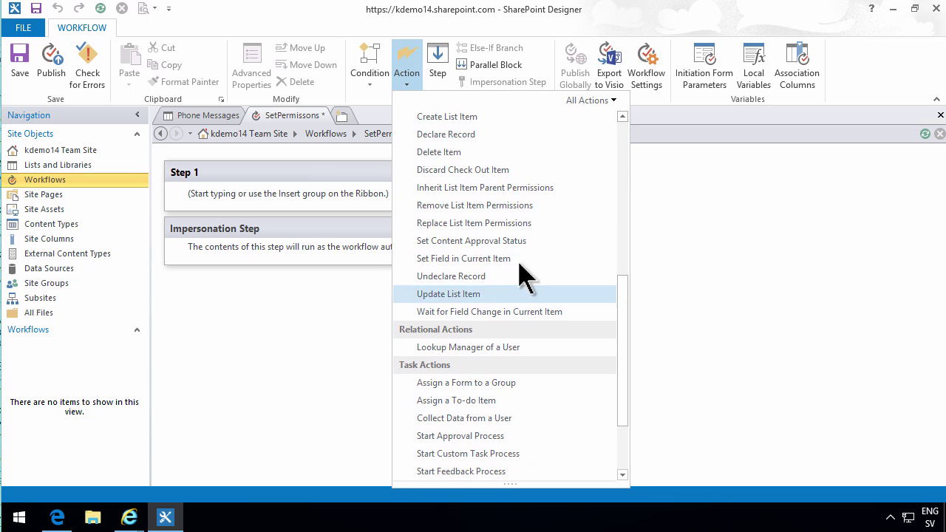
click(476, 227)
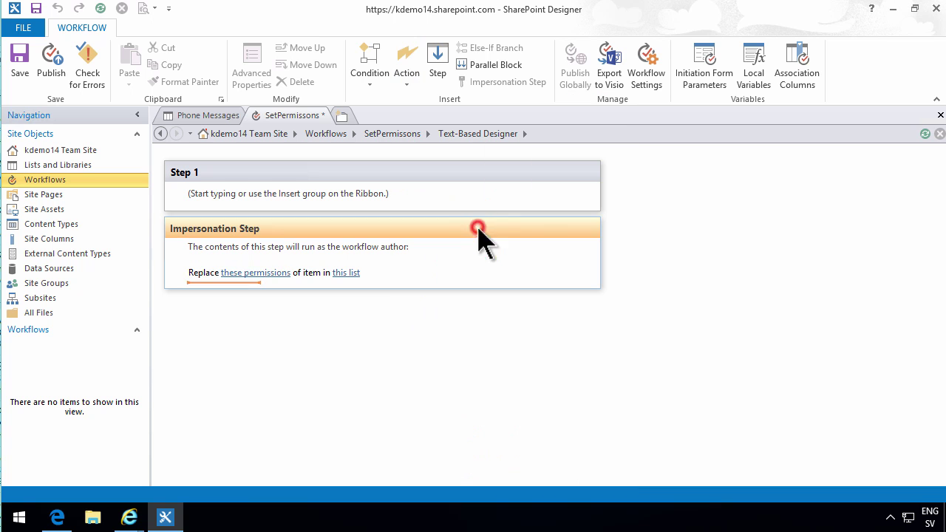
click(260, 273)
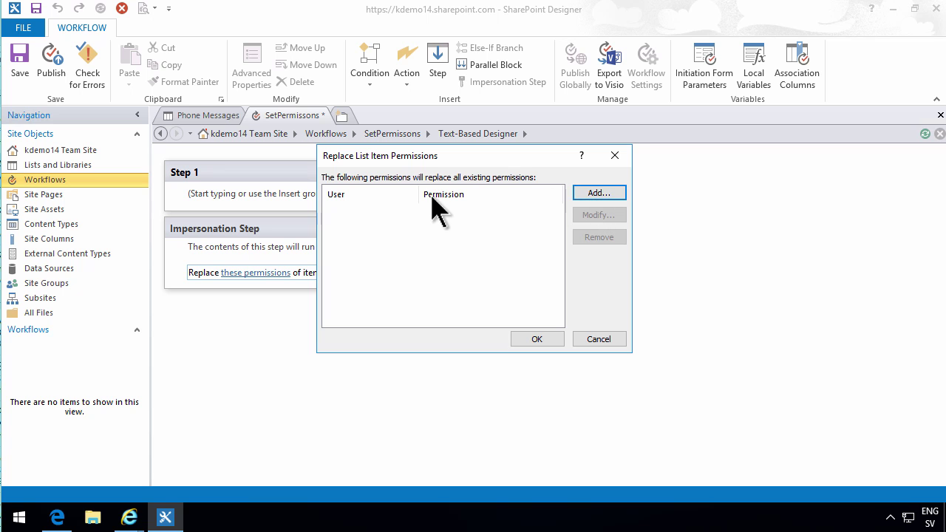
Add a permission entry whose user is the workflow lookup Current Item:Called
click(599, 193)
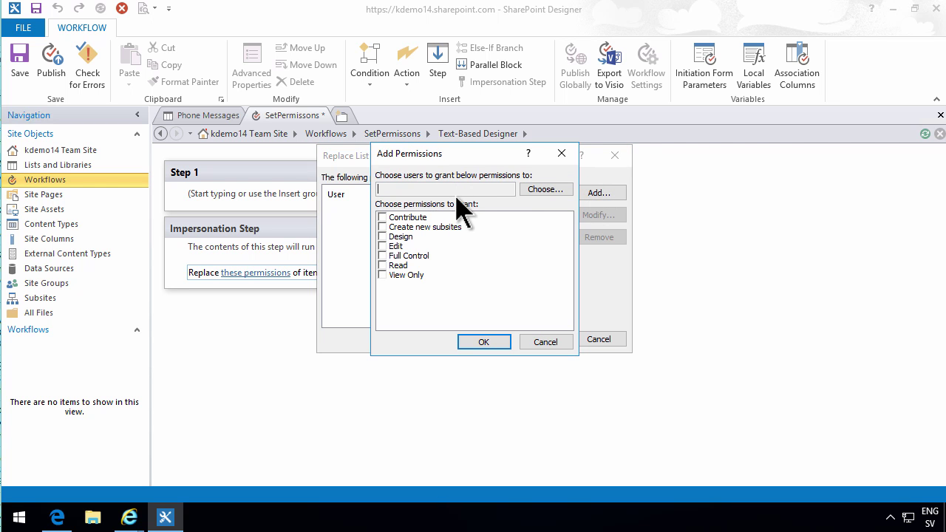
click(543, 192)
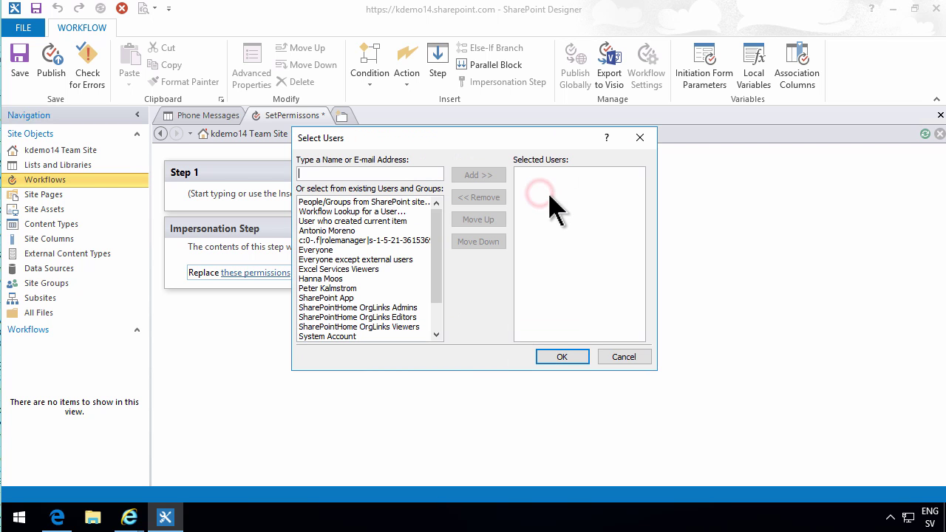
click(367, 212)
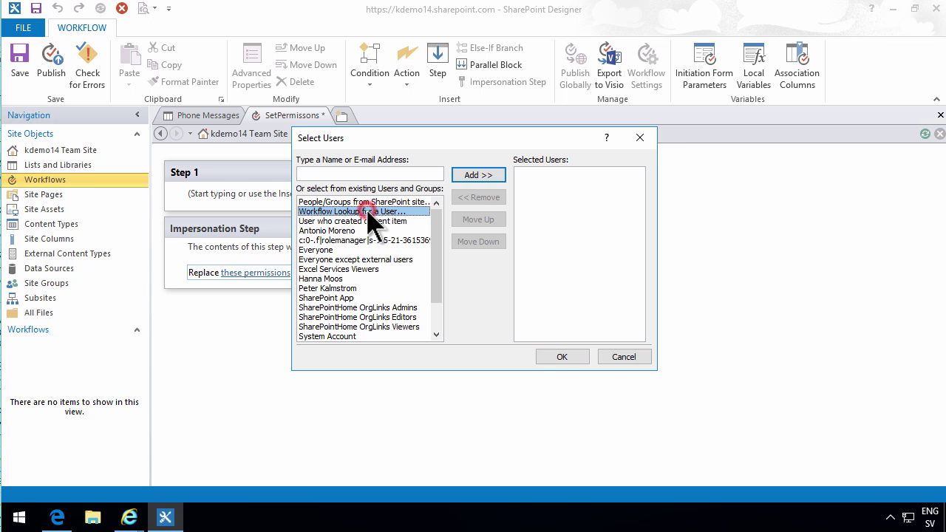
click(479, 175)
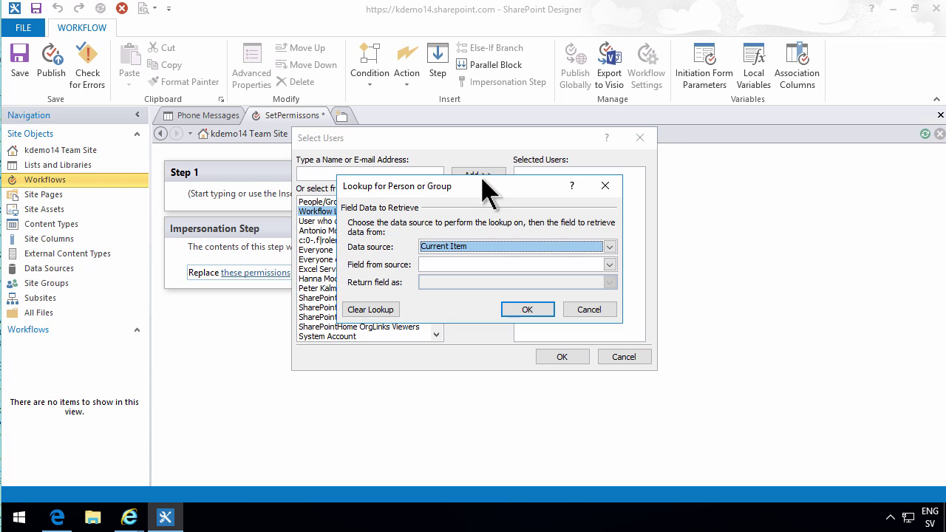
click(537, 264)
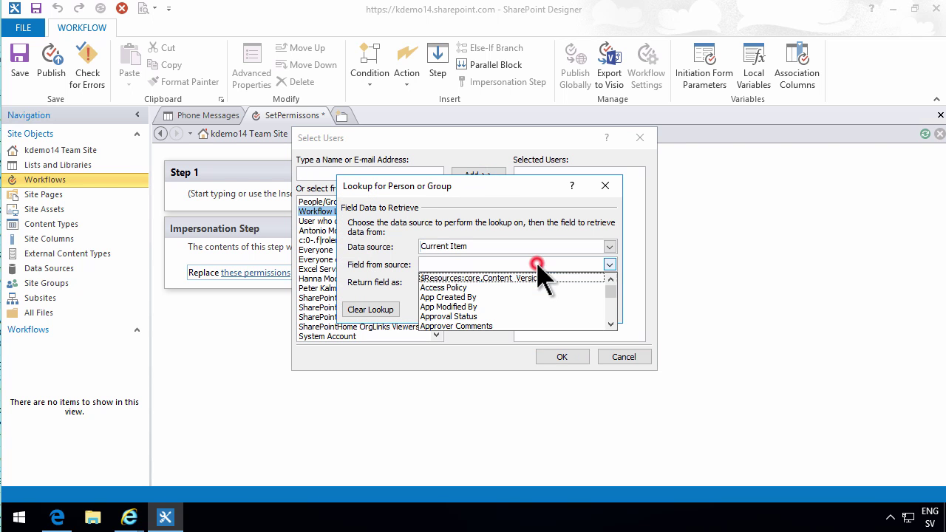
click(611, 323)
click(611, 323)
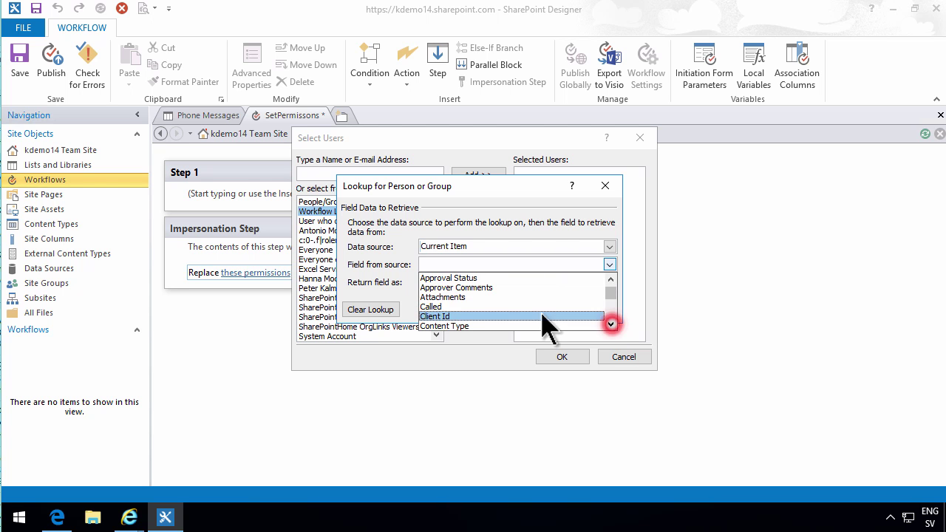
click(473, 306)
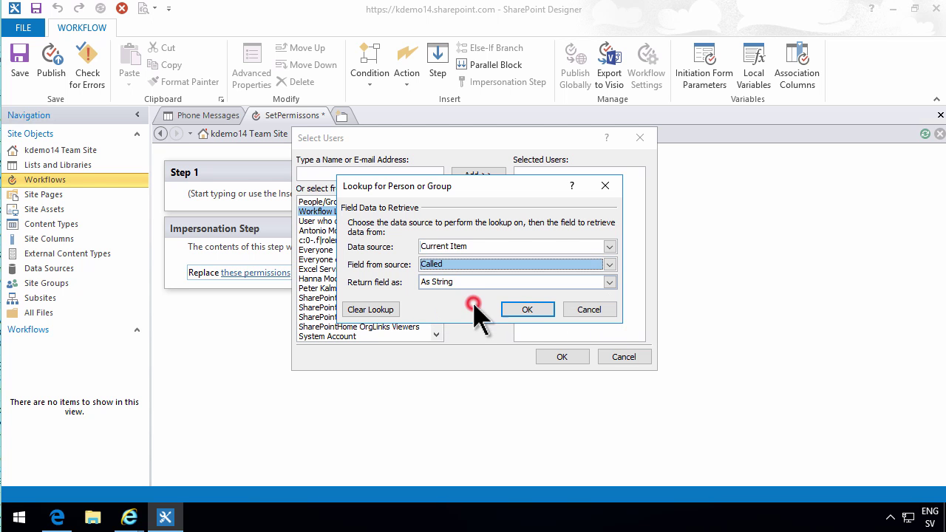
click(526, 311)
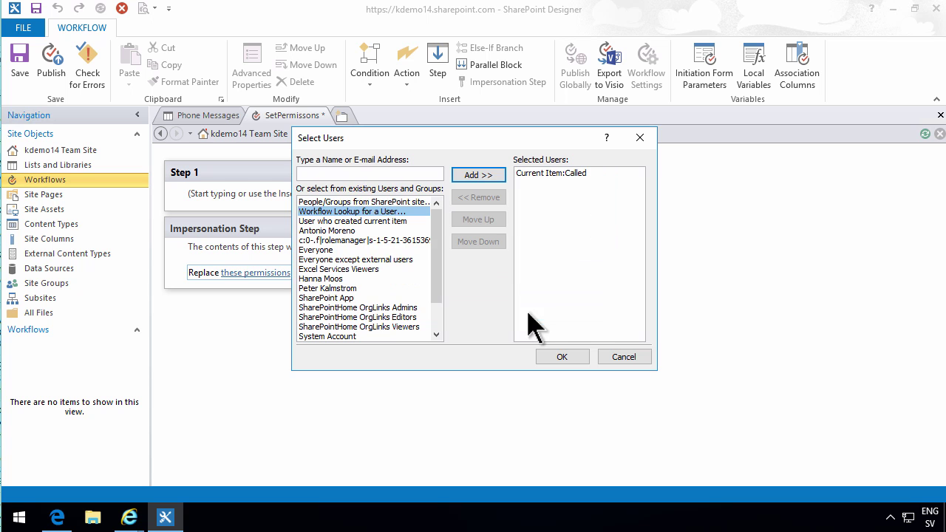
click(563, 357)
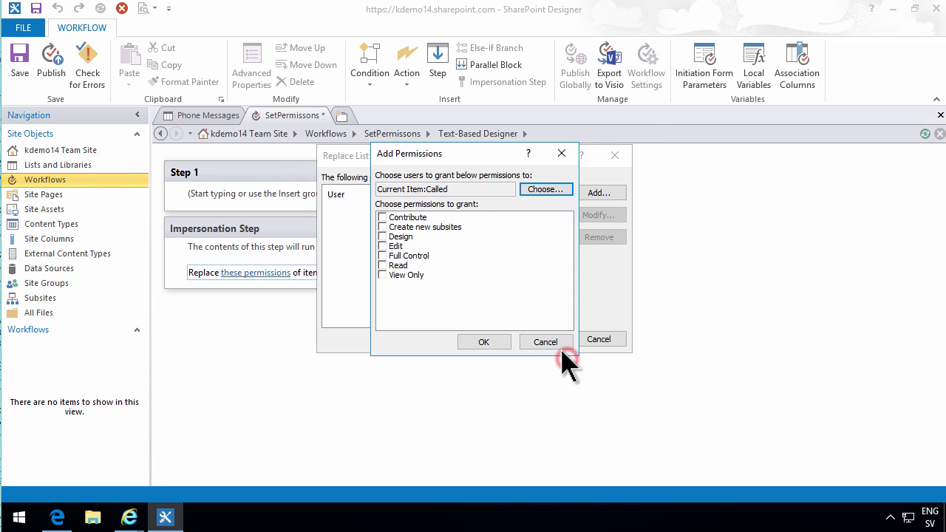
Grant the Current Item:Called entry Edit permission and confirm
click(382, 246)
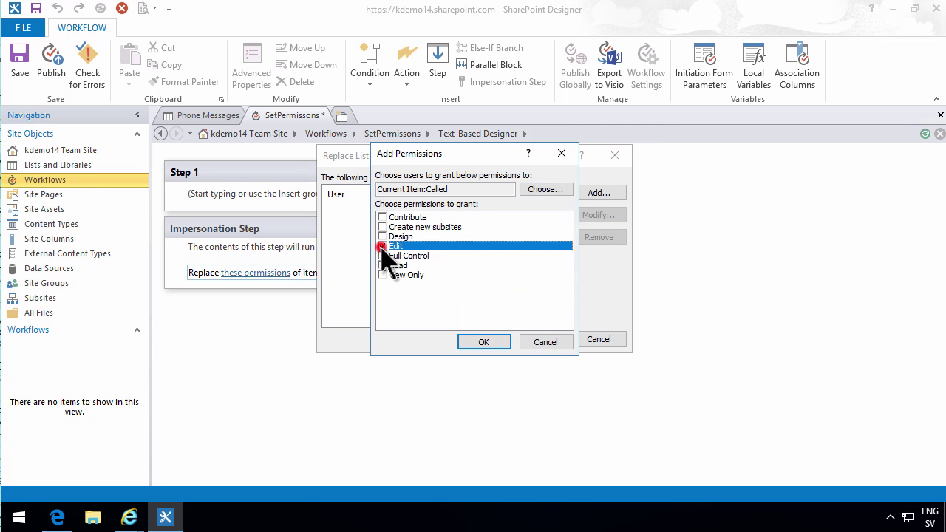
click(498, 341)
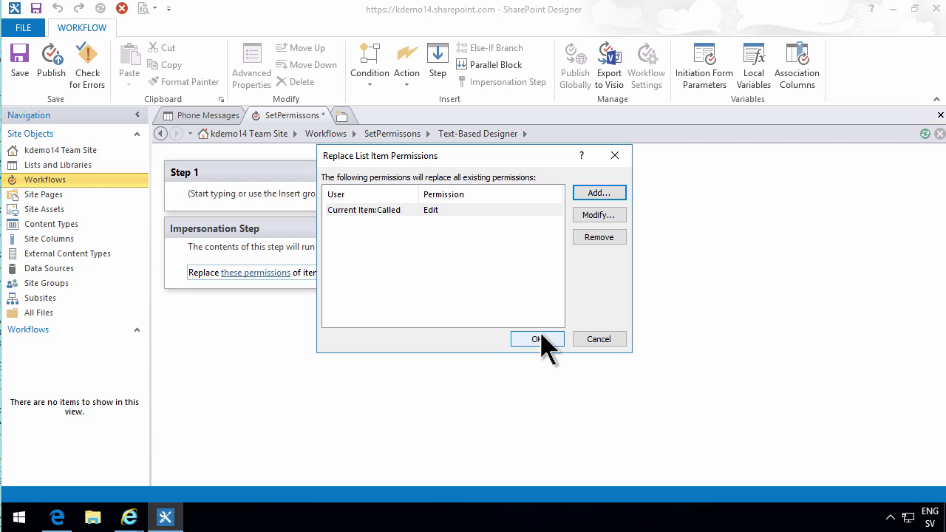
click(537, 339)
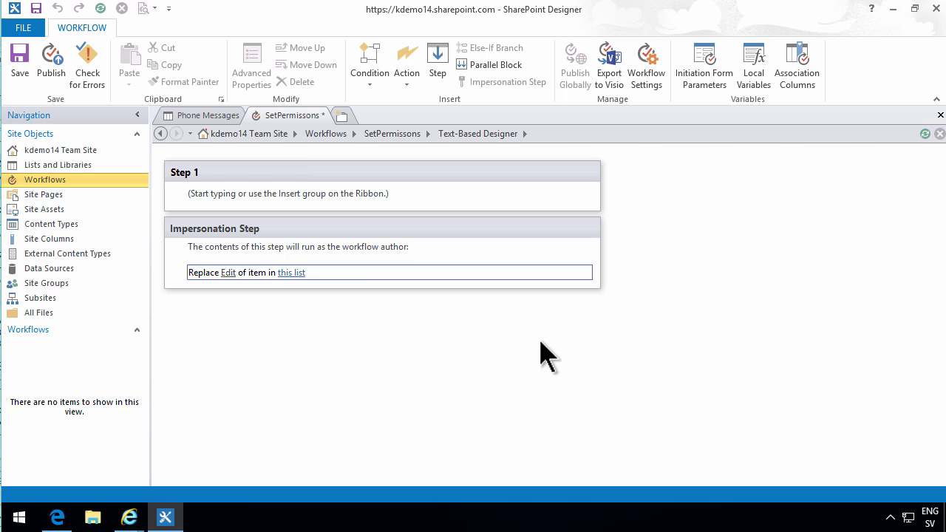
Target the Current Item for the permission change and delete the empty Step 1
click(303, 272)
click(516, 272)
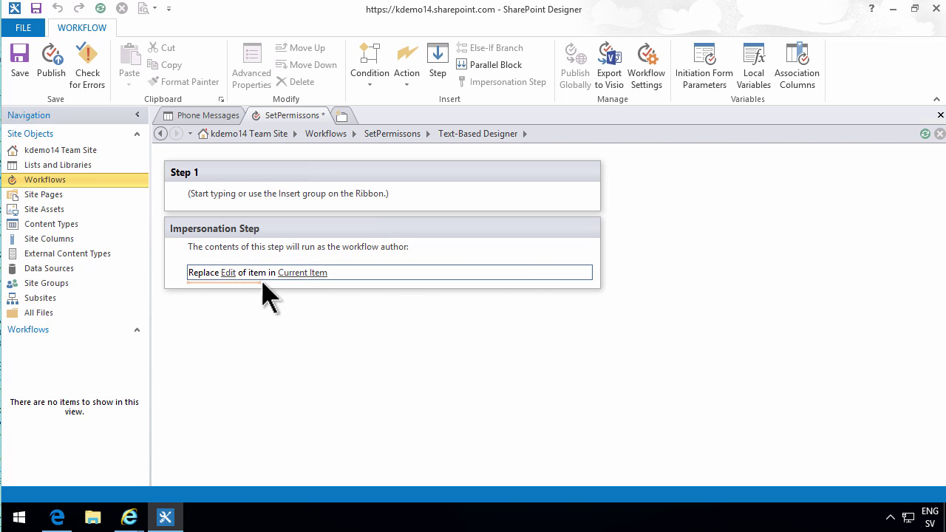
click(305, 175)
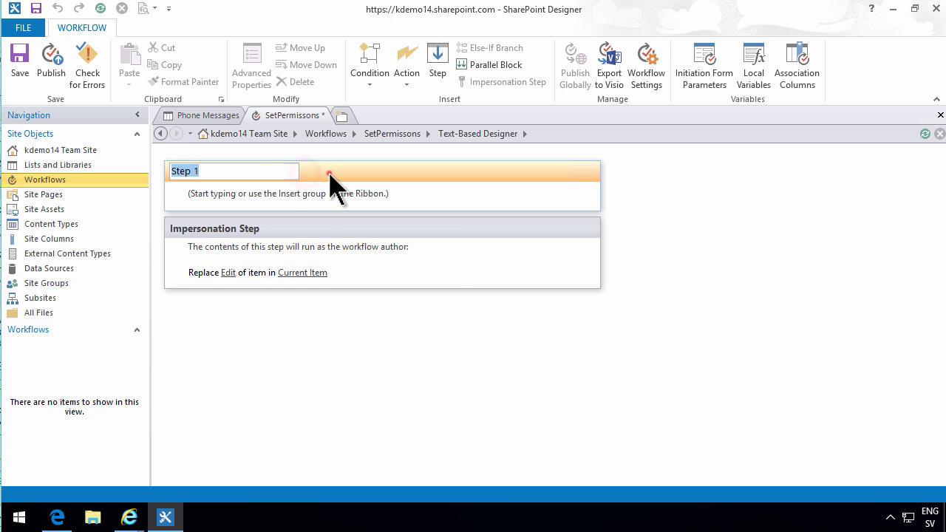
right_click(329, 178)
click(369, 255)
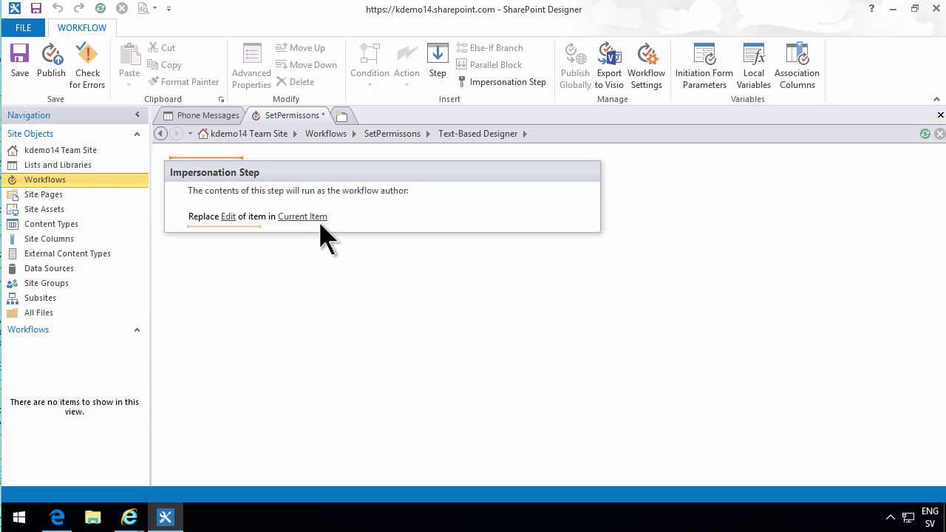
Publish the SetPermissons workflow, accepting the impersonation warning
click(57, 66)
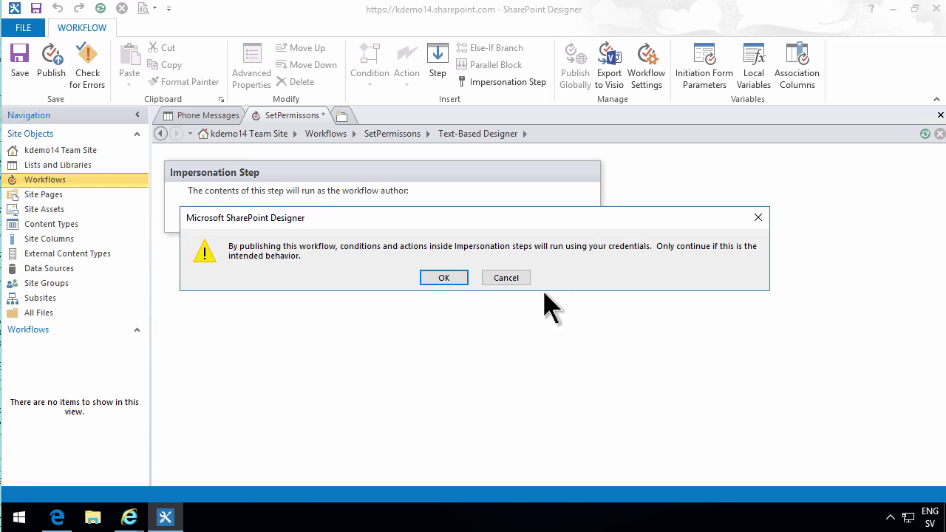
click(443, 278)
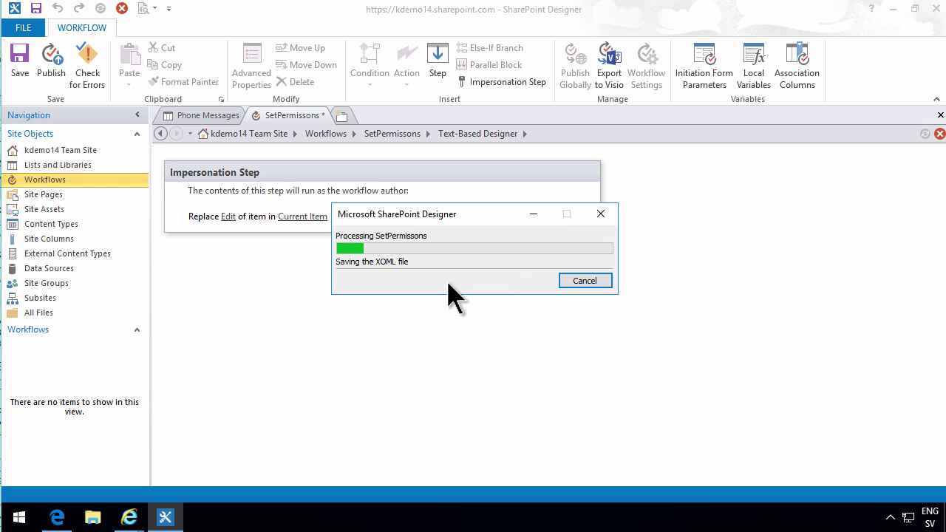
mouse_move(131, 520)
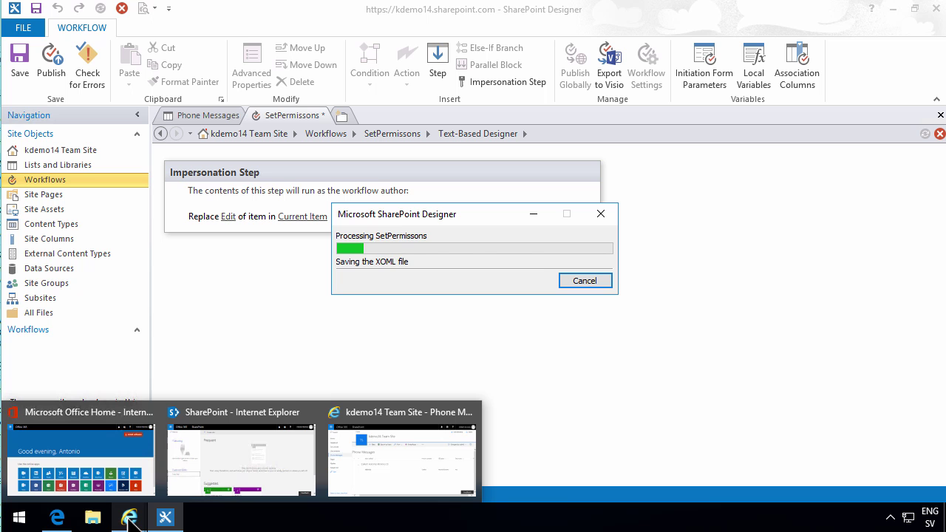
In Edge, check who the first phone message is shared with, then close the sharing details
click(57, 518)
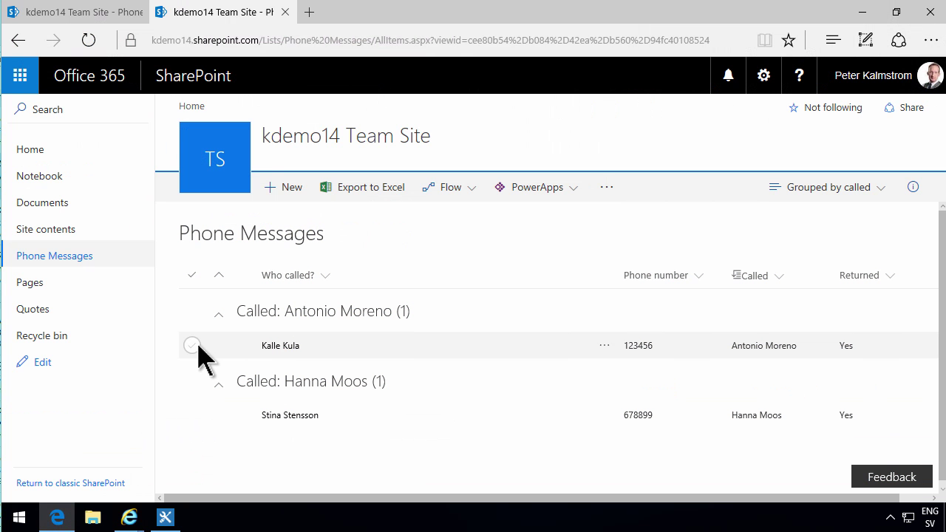
click(604, 347)
click(620, 327)
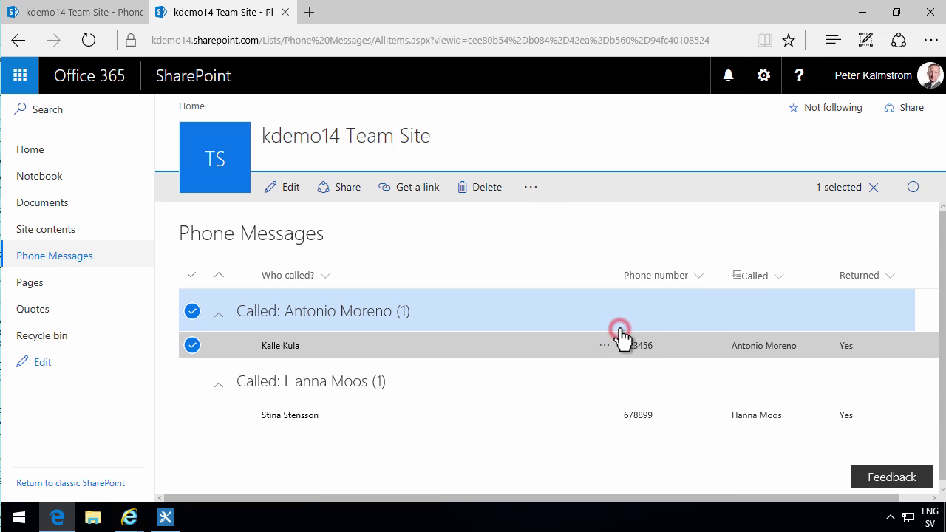
click(294, 319)
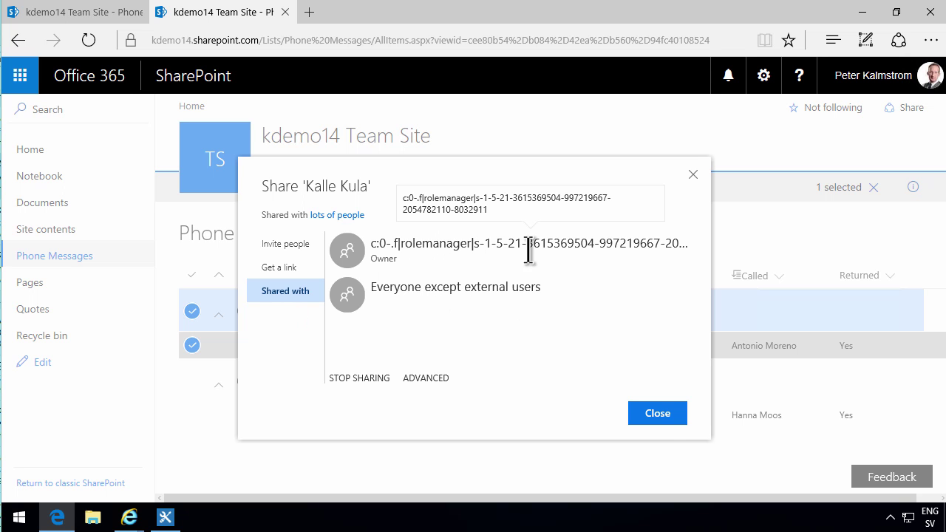
click(660, 414)
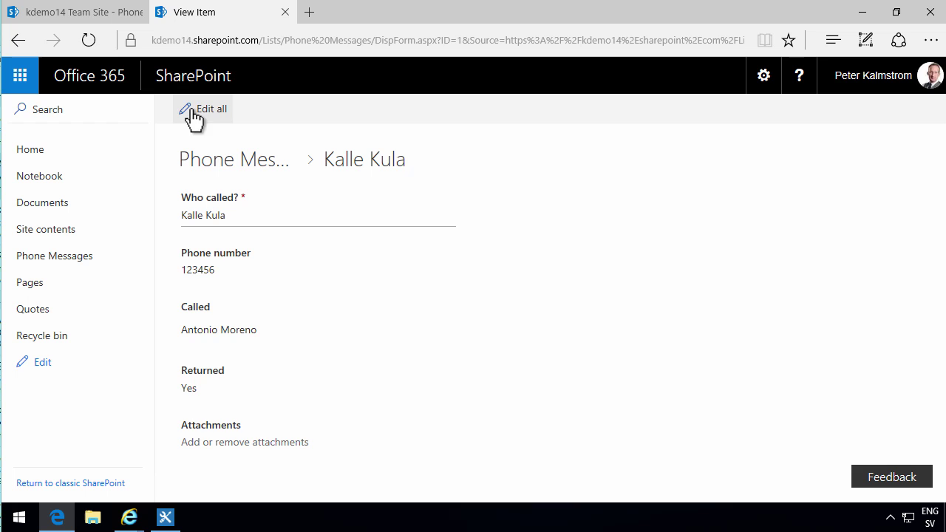
Change the first message's Phone number to 1234567 and save it
click(196, 111)
click(255, 283)
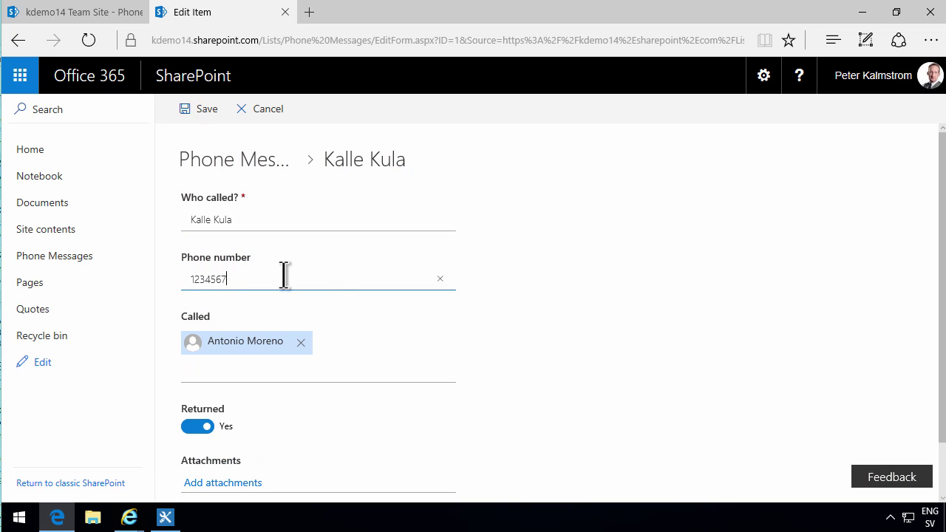
scroll(483, 450, down, 1)
click(220, 467)
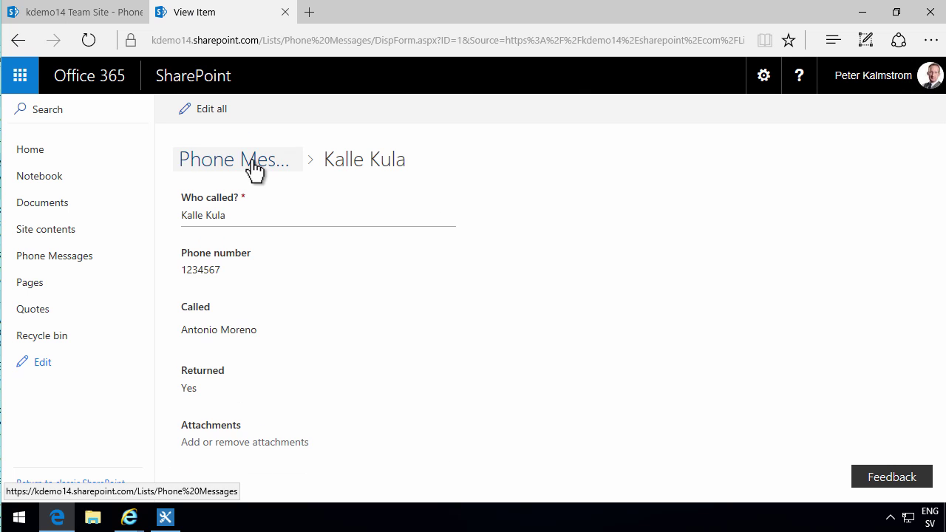
Return to the Phone Messages list in the Grouped by called view
click(251, 161)
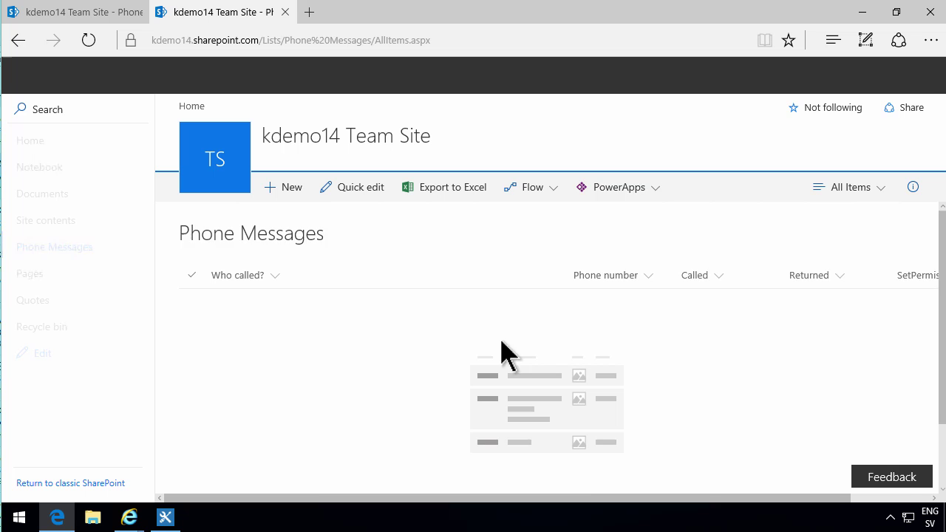
click(880, 191)
click(862, 251)
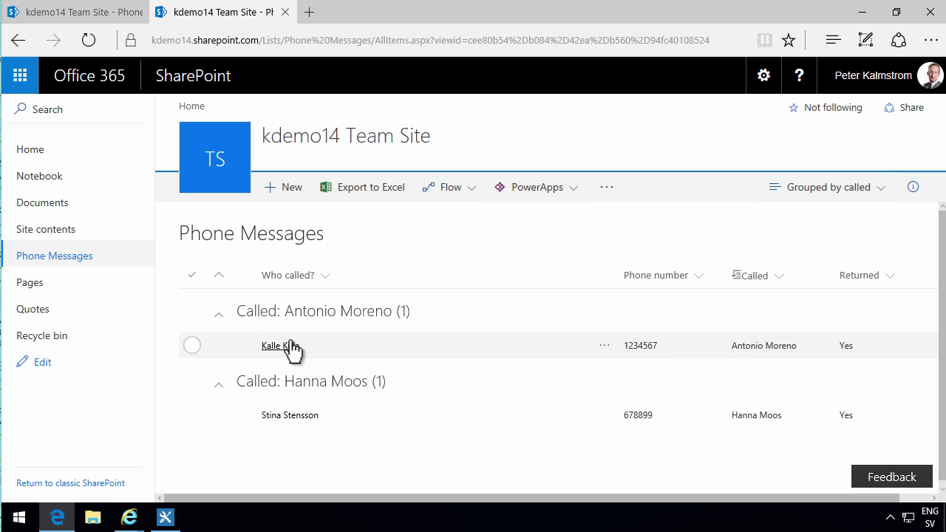
Refresh the list and open the first message's advanced permissions page via Shared with
click(89, 40)
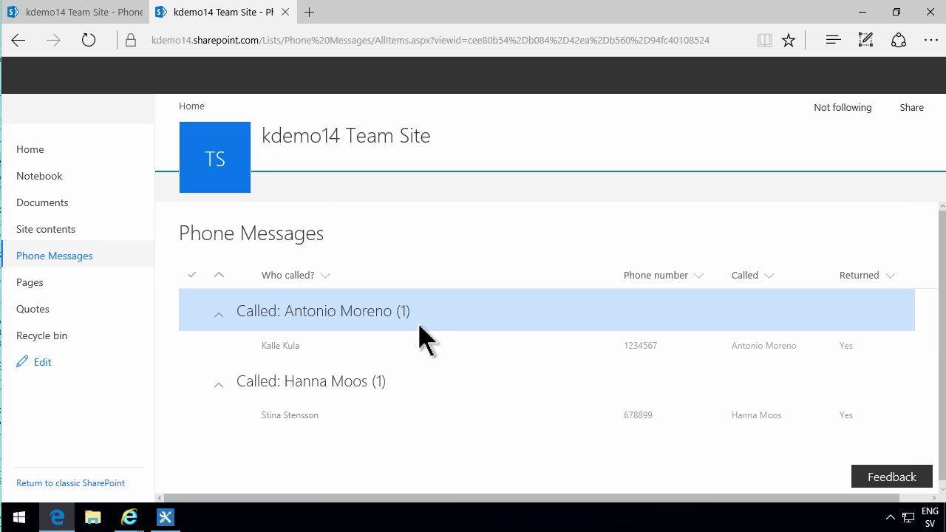
click(194, 345)
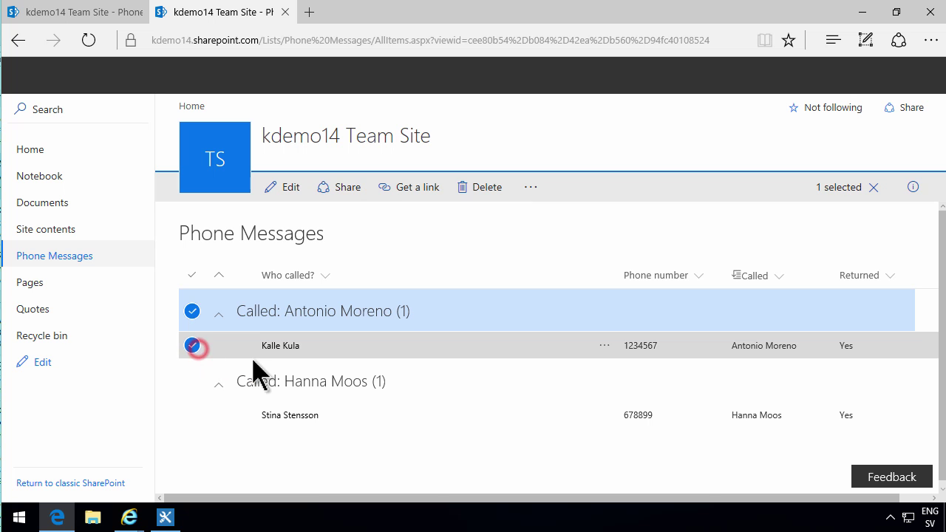
click(342, 187)
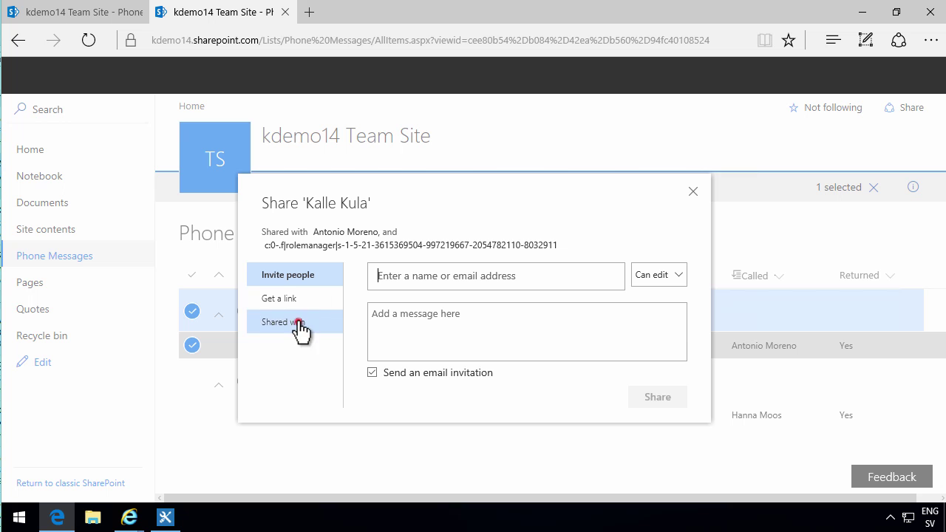
click(300, 325)
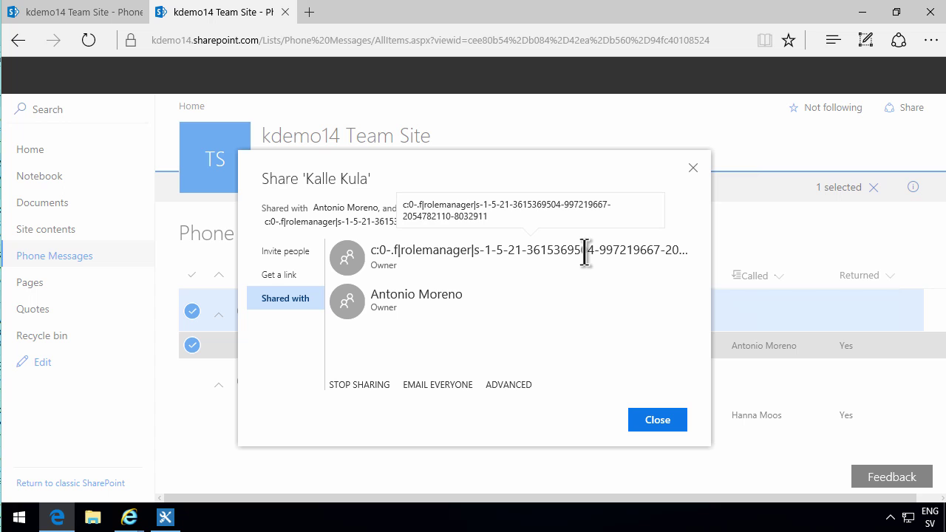
click(506, 386)
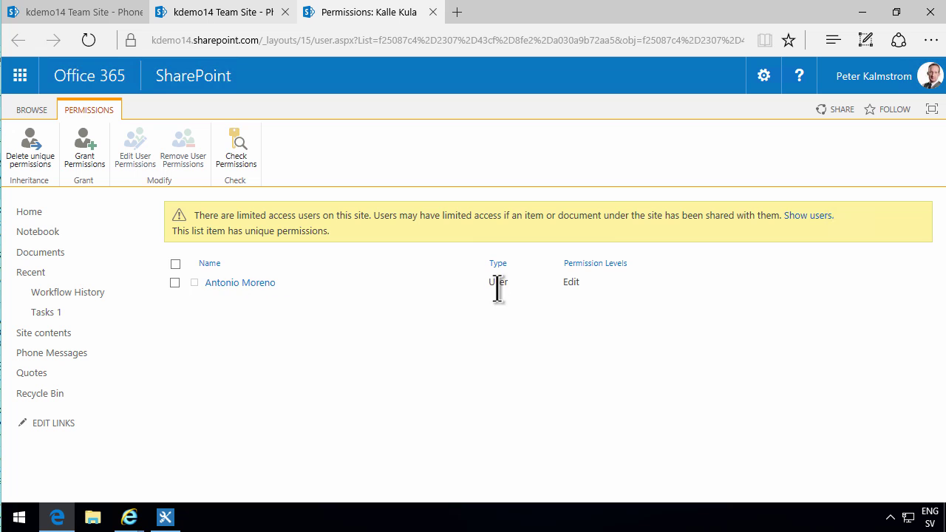
Move from the Edge Phone Messages list back to the SetPermissons workflow in SharePoint Designer
mouse_move(135, 523)
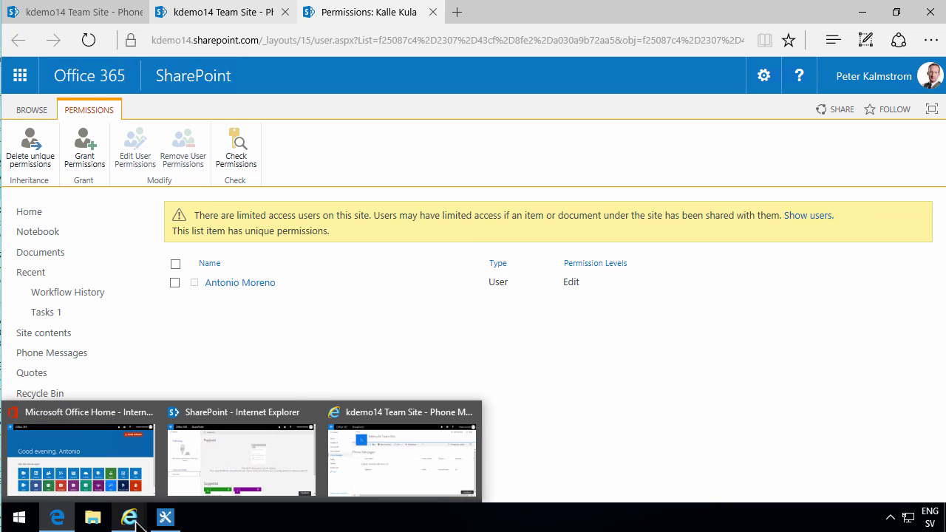
click(566, 310)
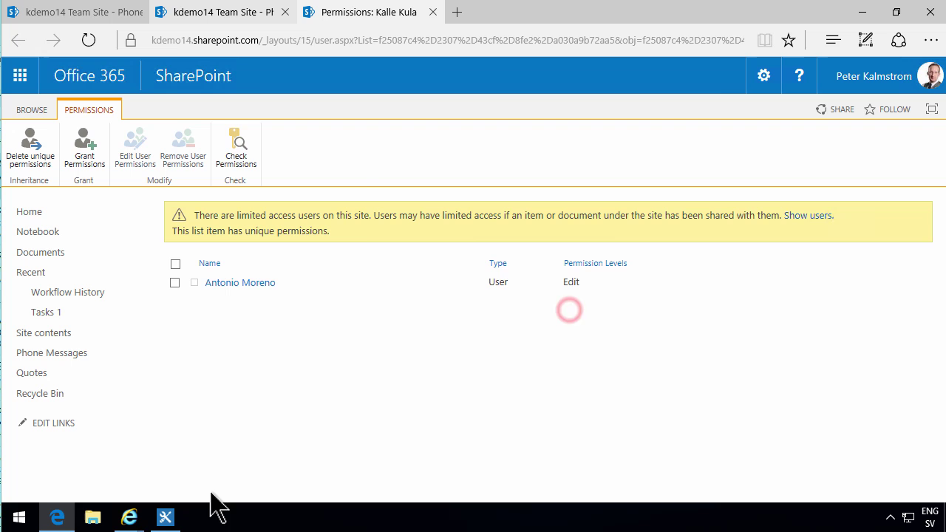
click(182, 518)
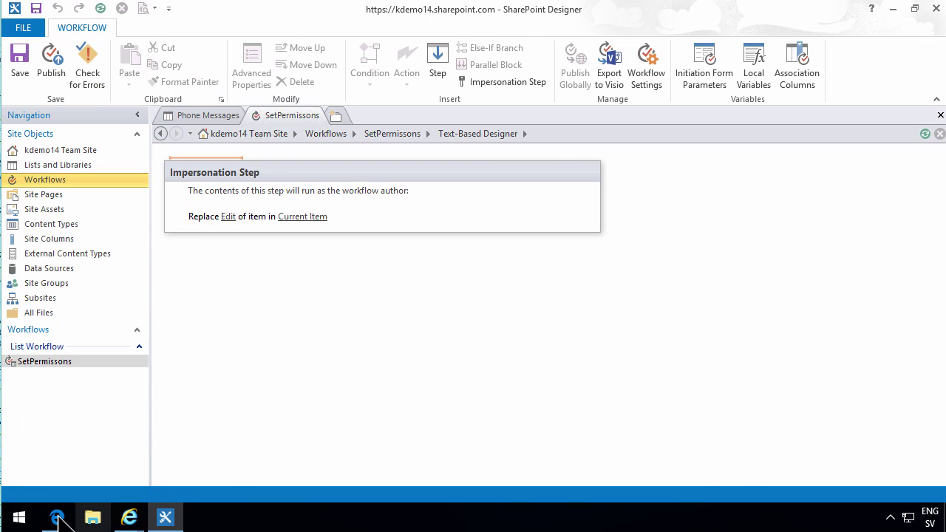
click(57, 515)
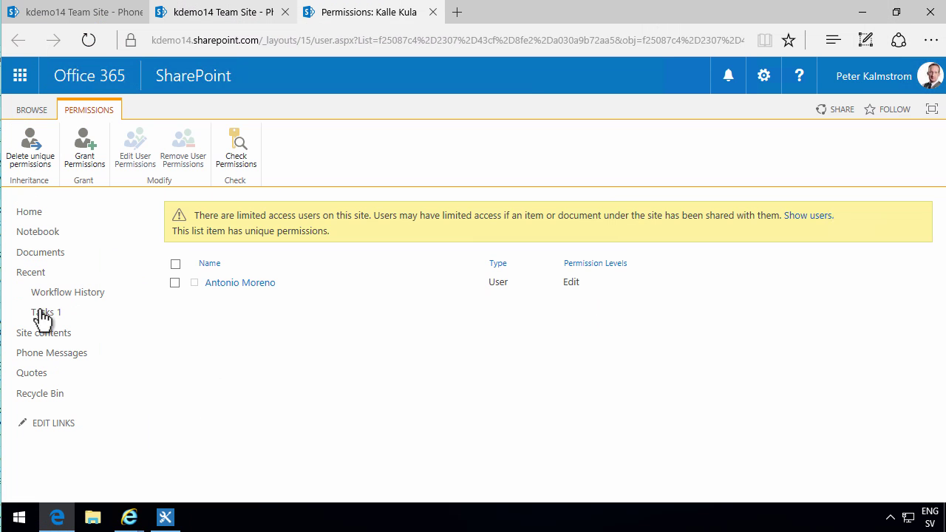
click(56, 358)
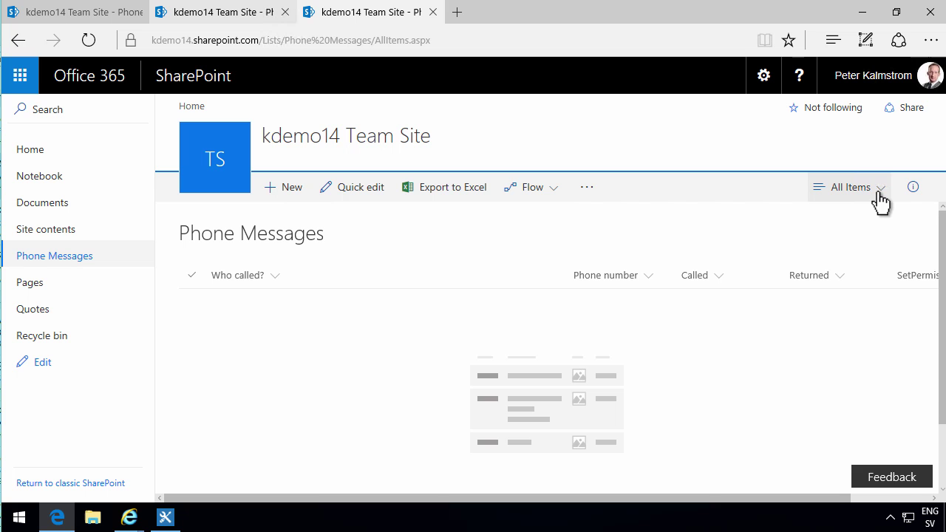
click(165, 518)
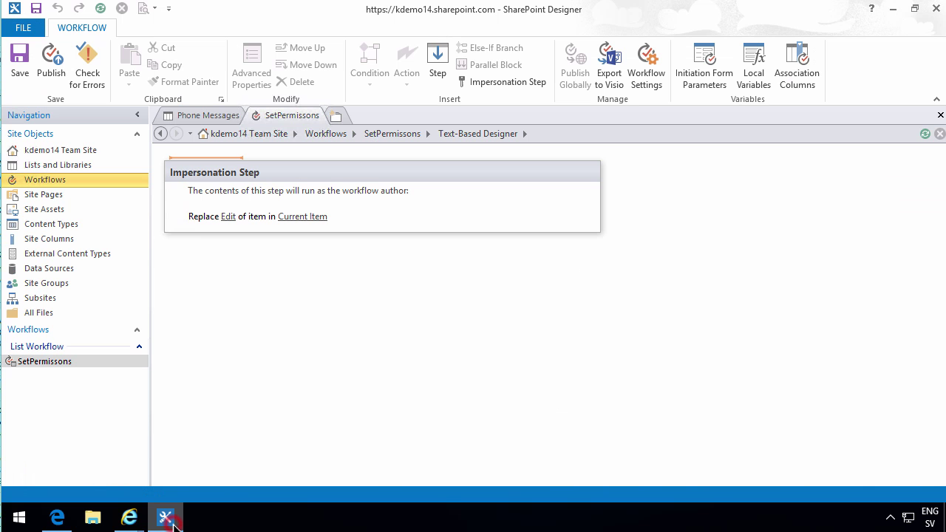